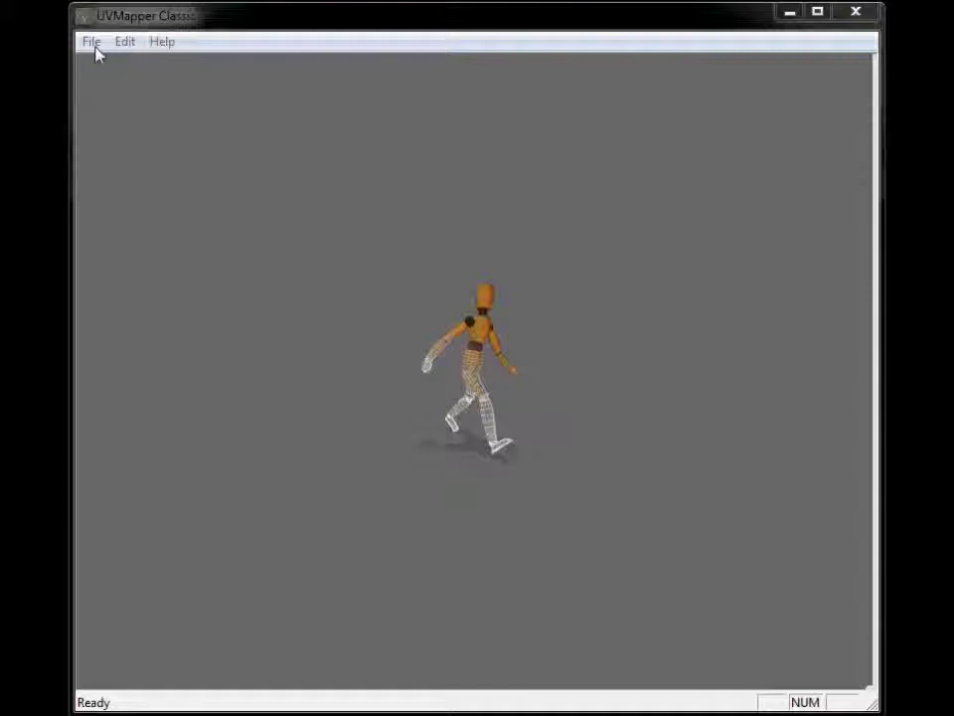
- Load the model tableau.obj from the tableau folder
left_click(91, 43)
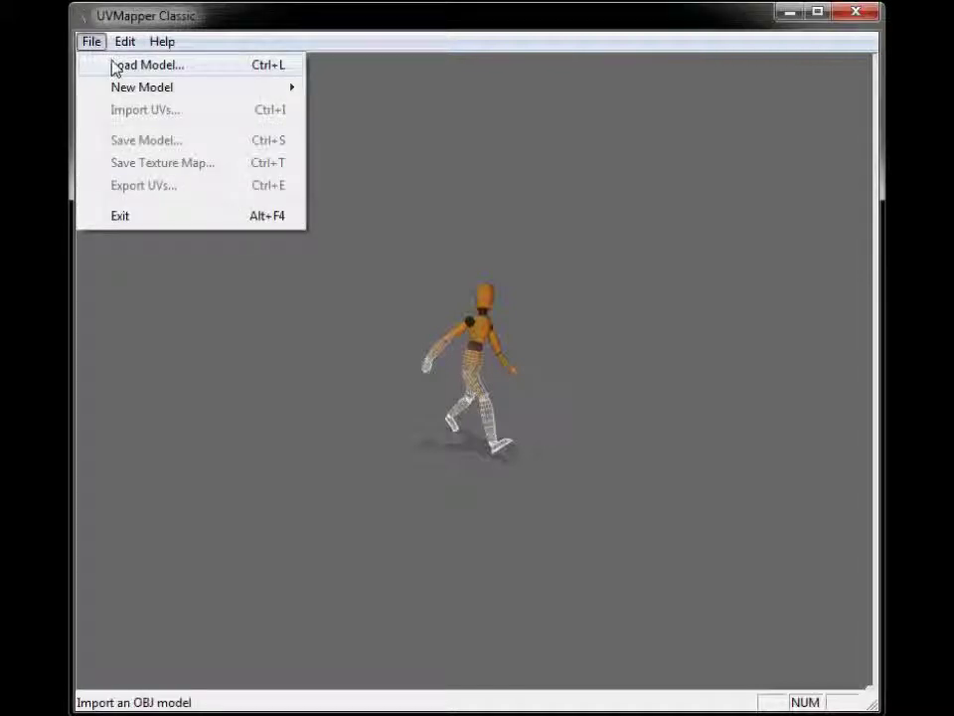
mouse_move(144, 90)
left_click(646, 289)
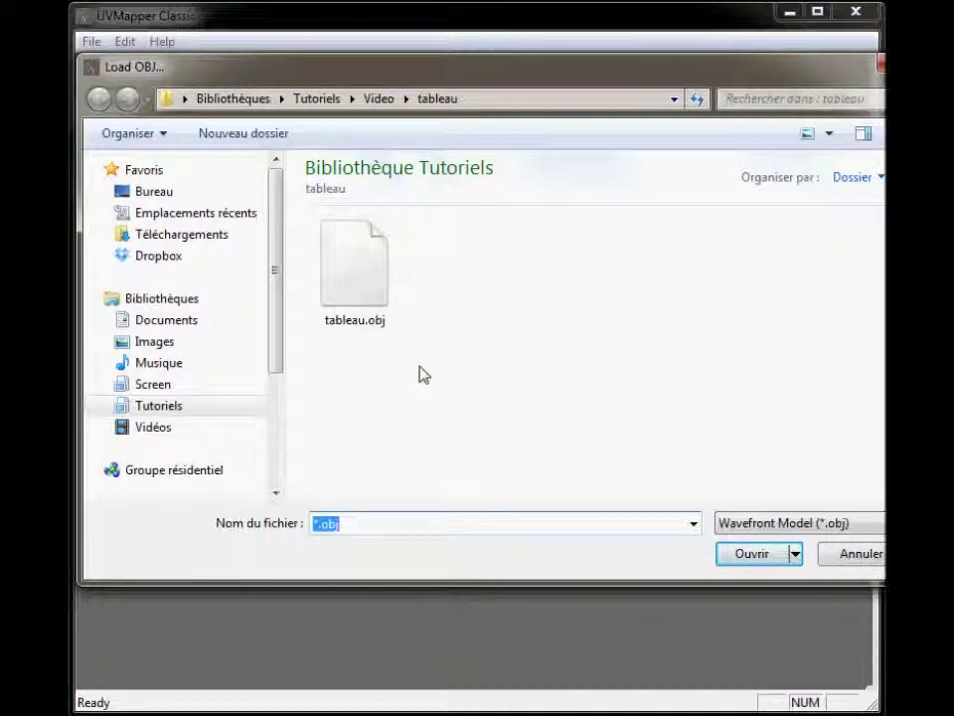
double_click(374, 302)
left_click(507, 460)
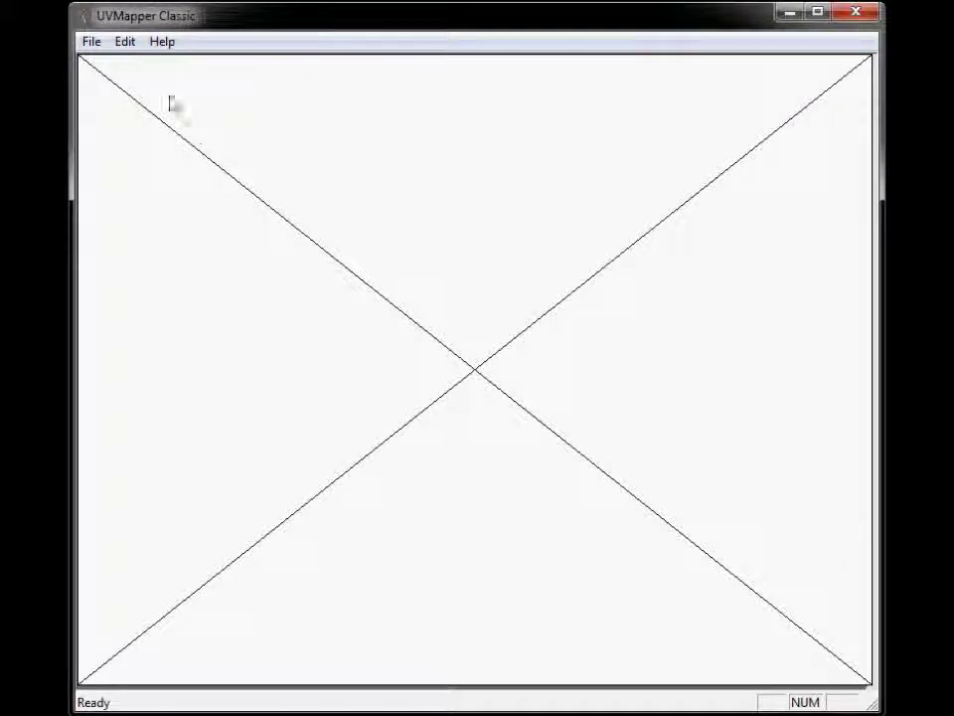
- Colour the UV map by group
left_click(124, 45)
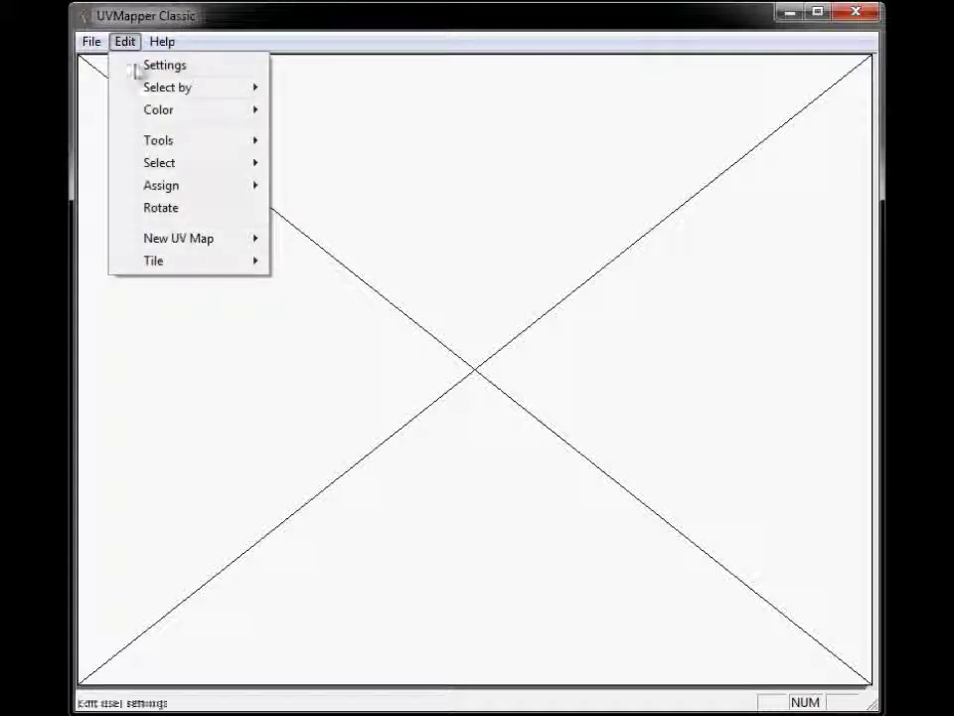
mouse_move(165, 114)
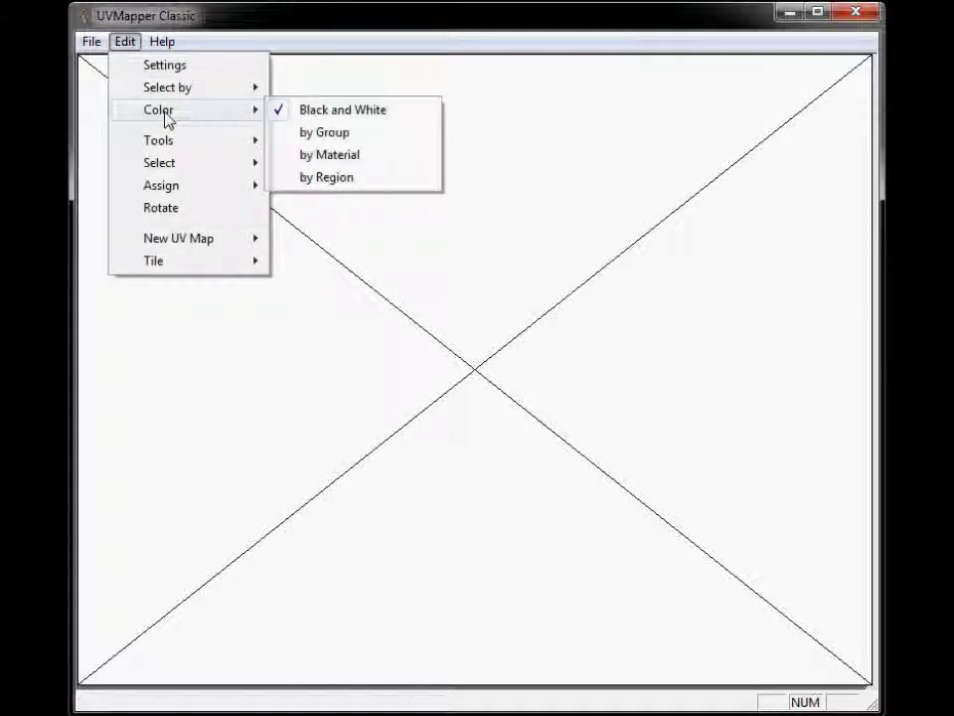
left_click(318, 136)
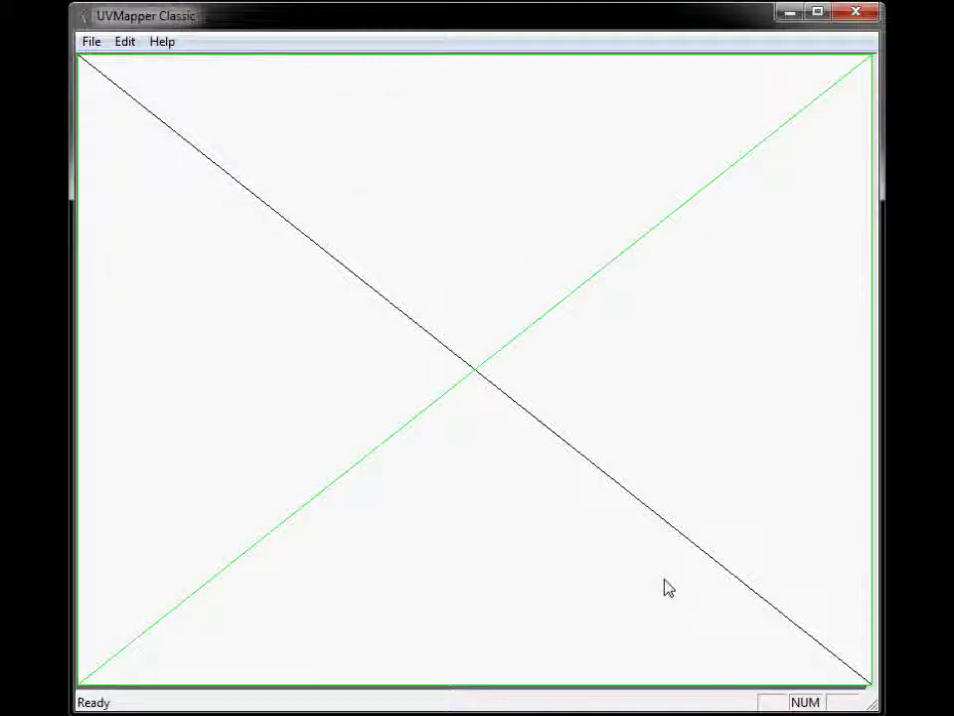
- Tile the UV map by group, with gaps in the texture map and without rescaling each section
left_click(125, 42)
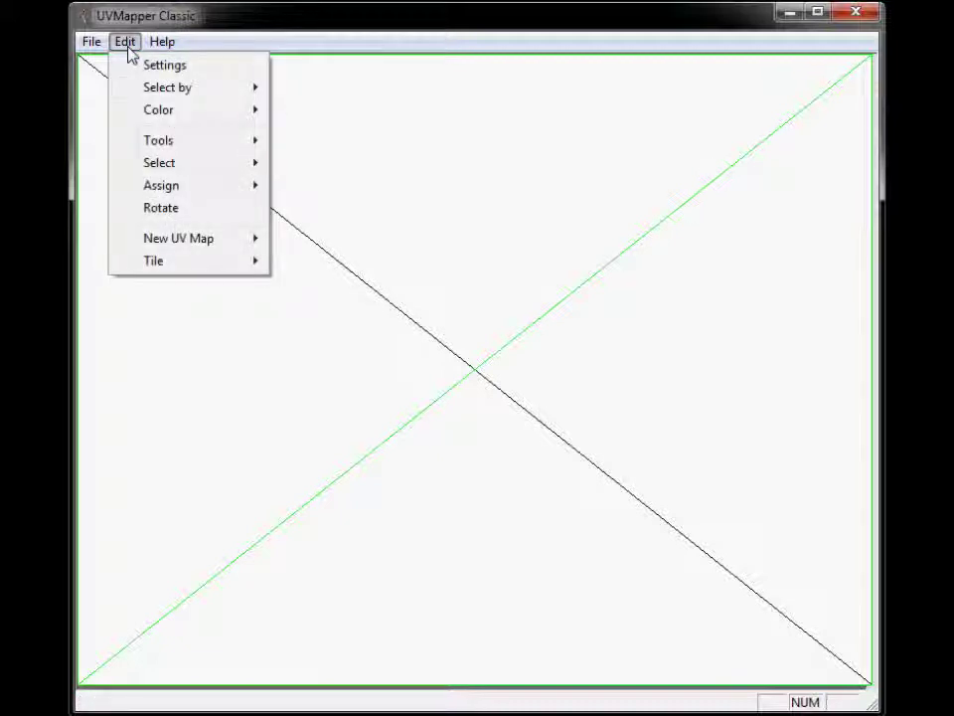
mouse_move(210, 267)
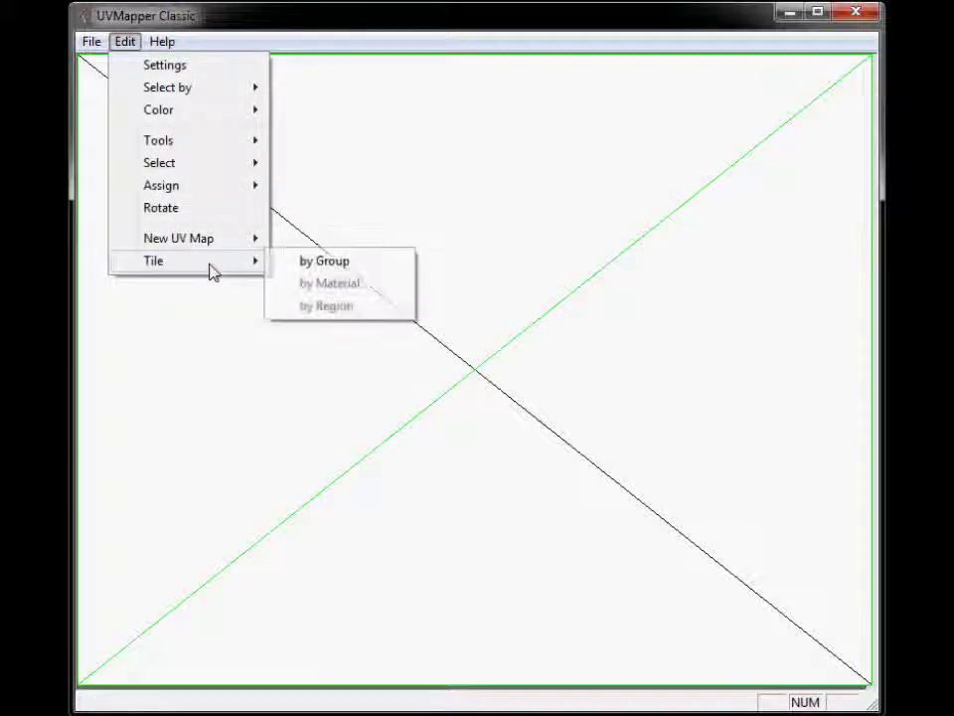
left_click(318, 265)
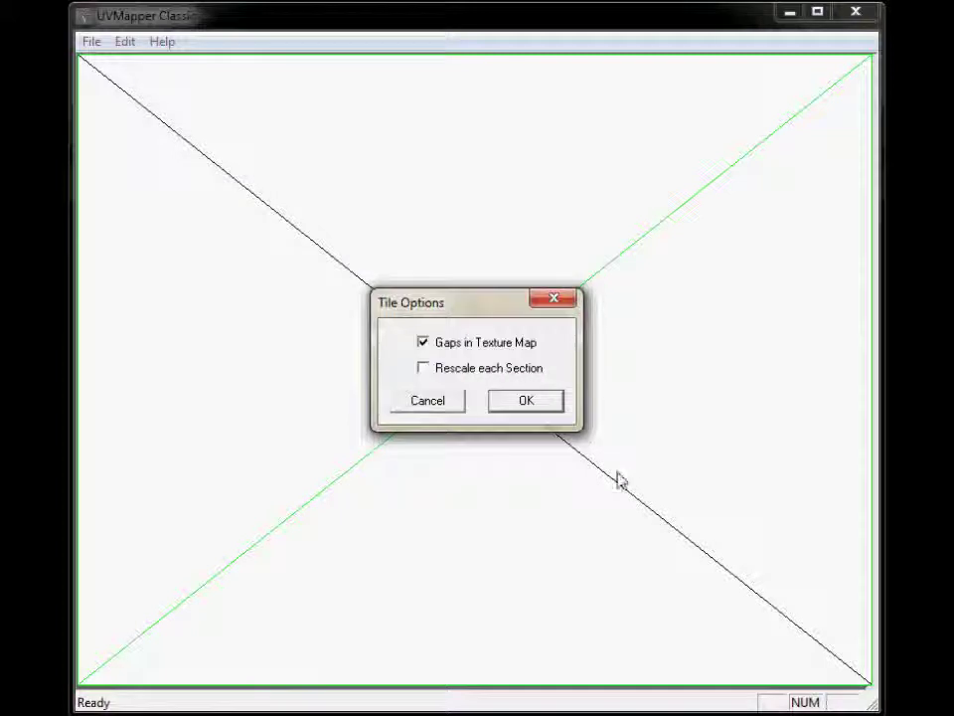
left_click(539, 411)
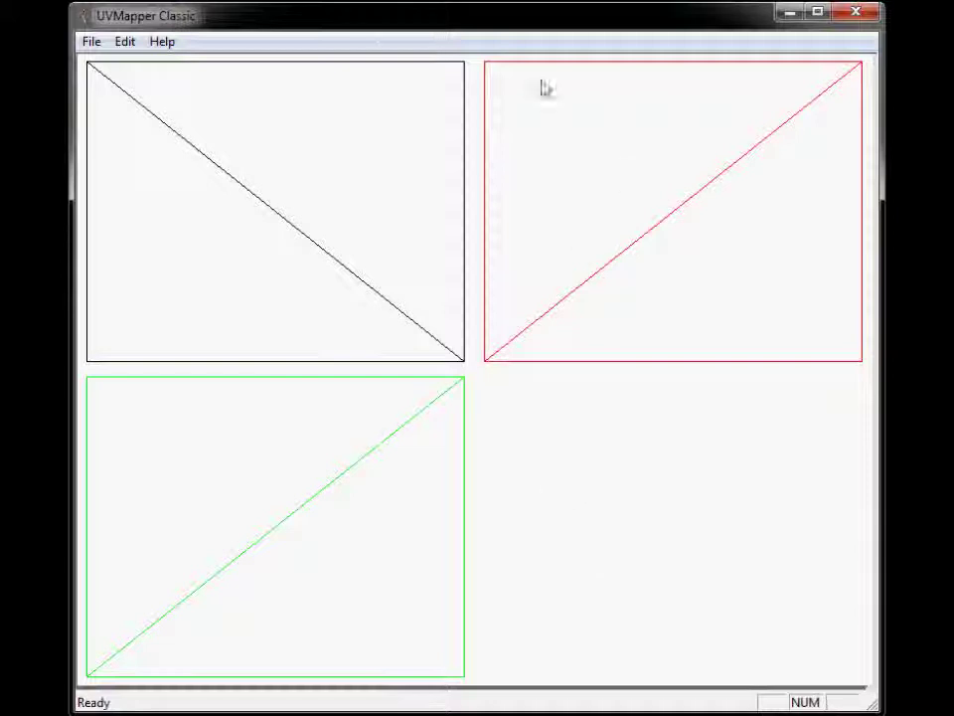
- Create a new box UV map with map size 512, front/back splitting turned off and gaps kept in the map
left_click(124, 41)
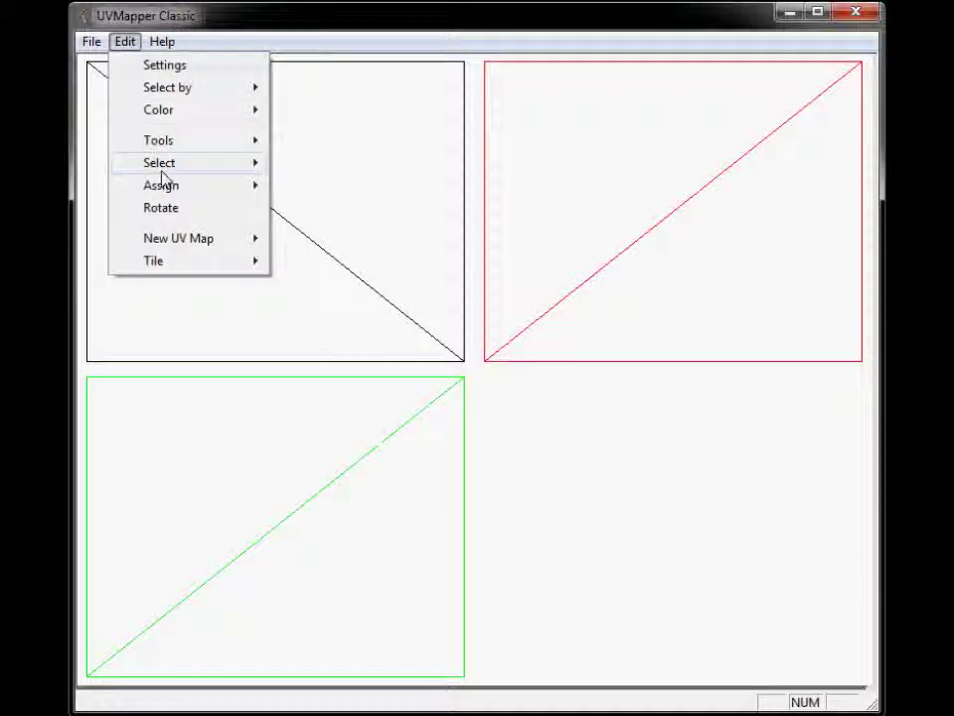
mouse_move(175, 239)
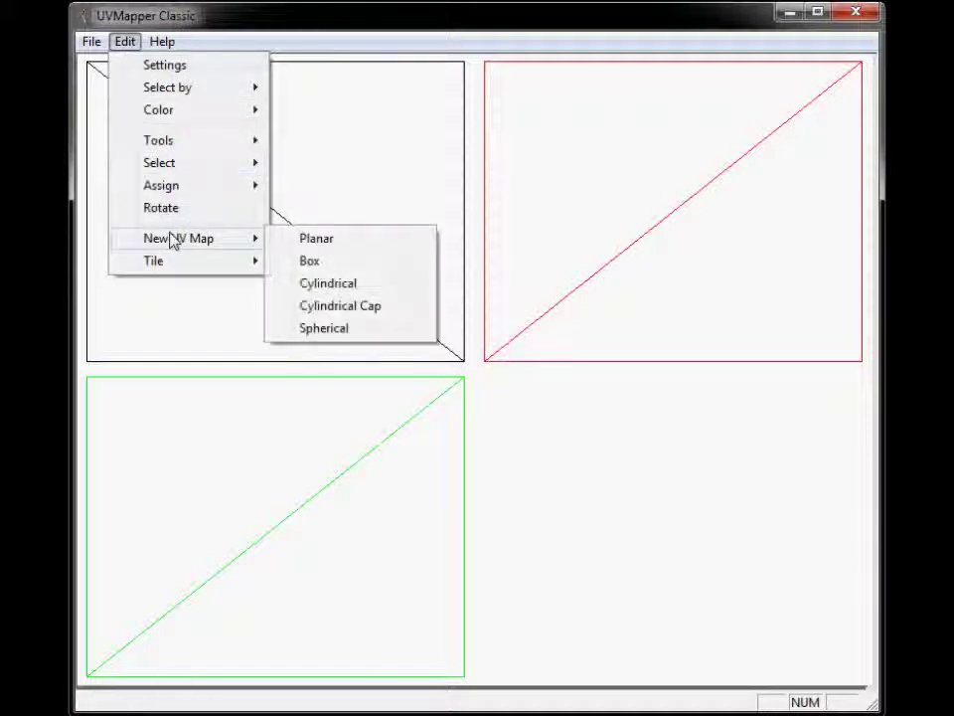
left_click(368, 268)
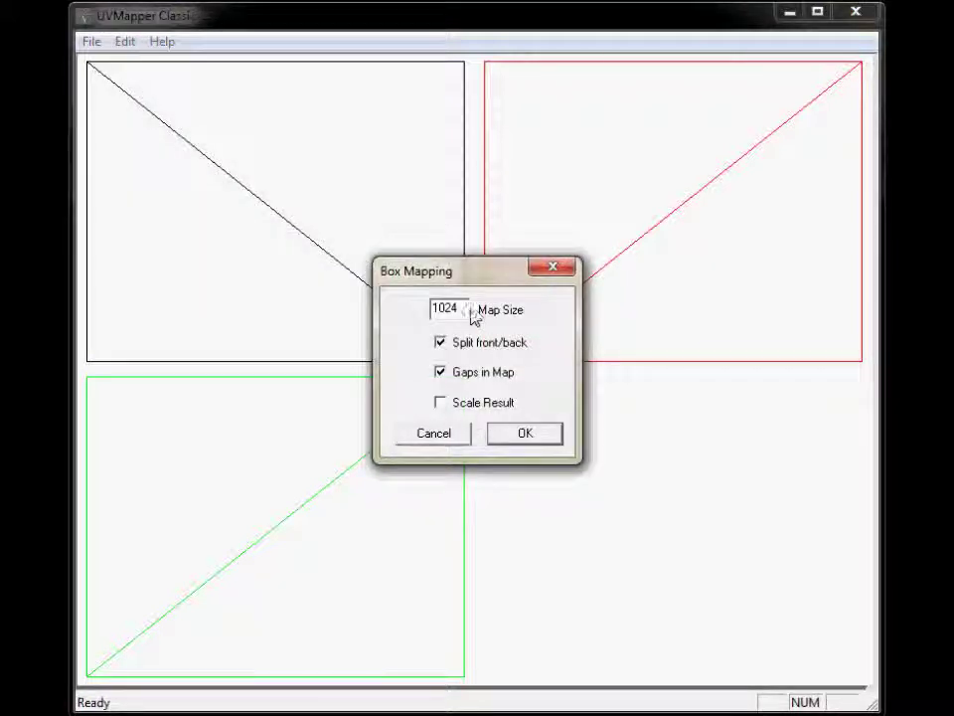
left_click_drag(464, 311, 405, 318)
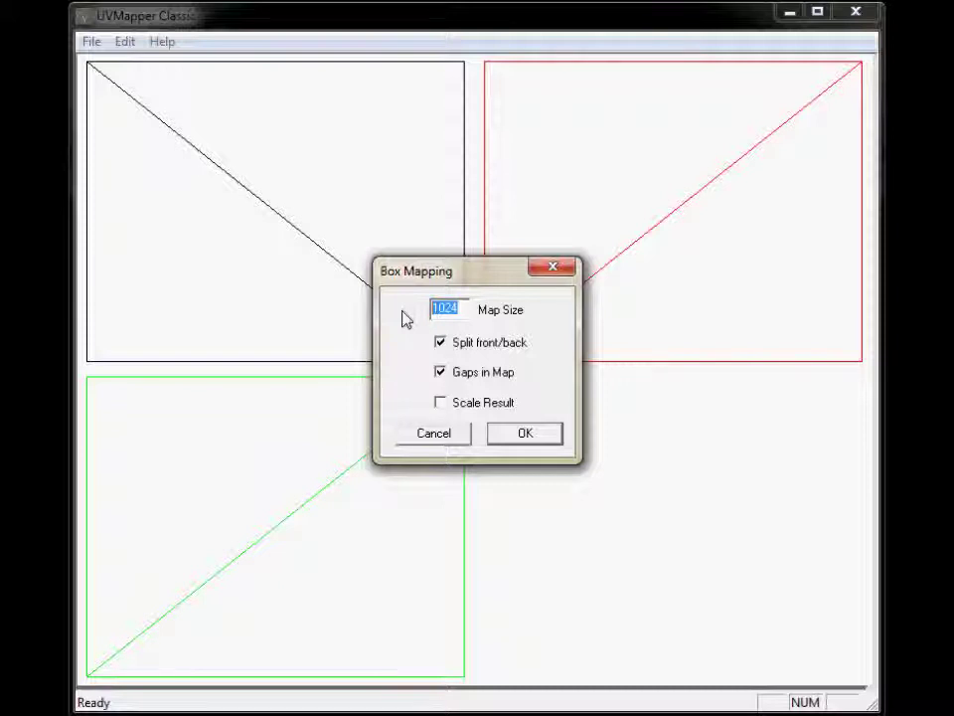
type("512")
left_click(442, 347)
left_click(526, 434)
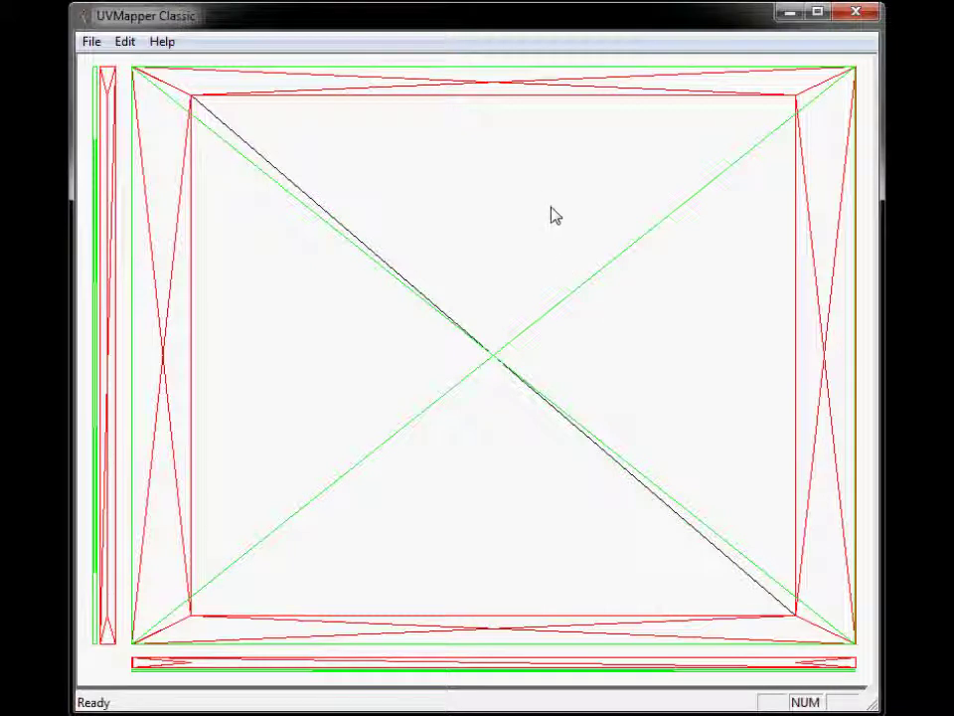
- Shrink the UVs of the cadre group to half size and place them in the upper-left quarter of the map
left_click(132, 50)
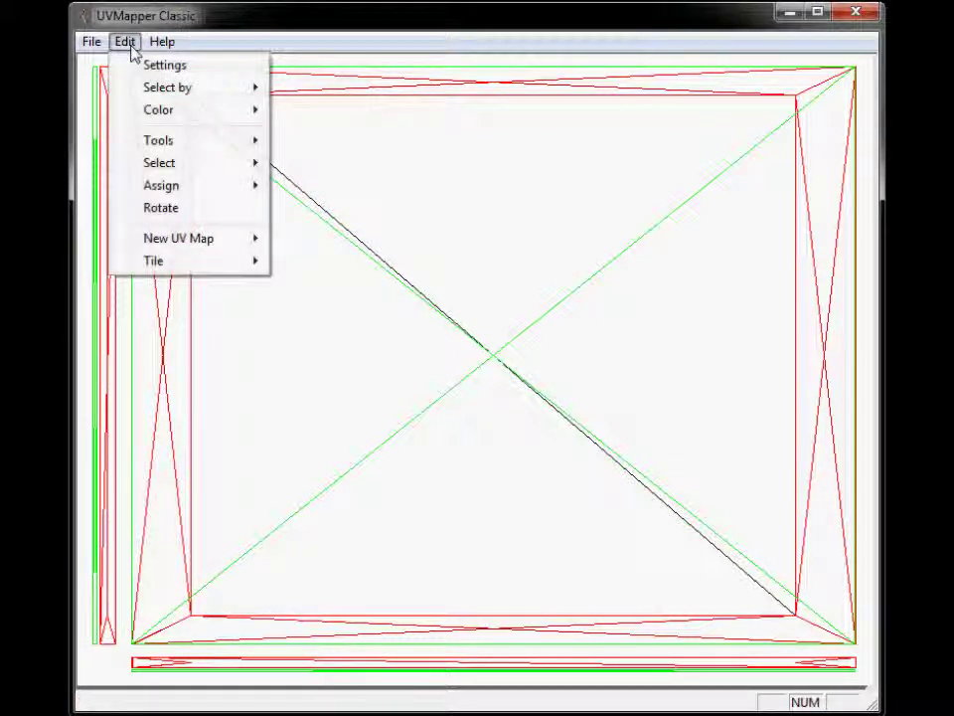
mouse_move(157, 90)
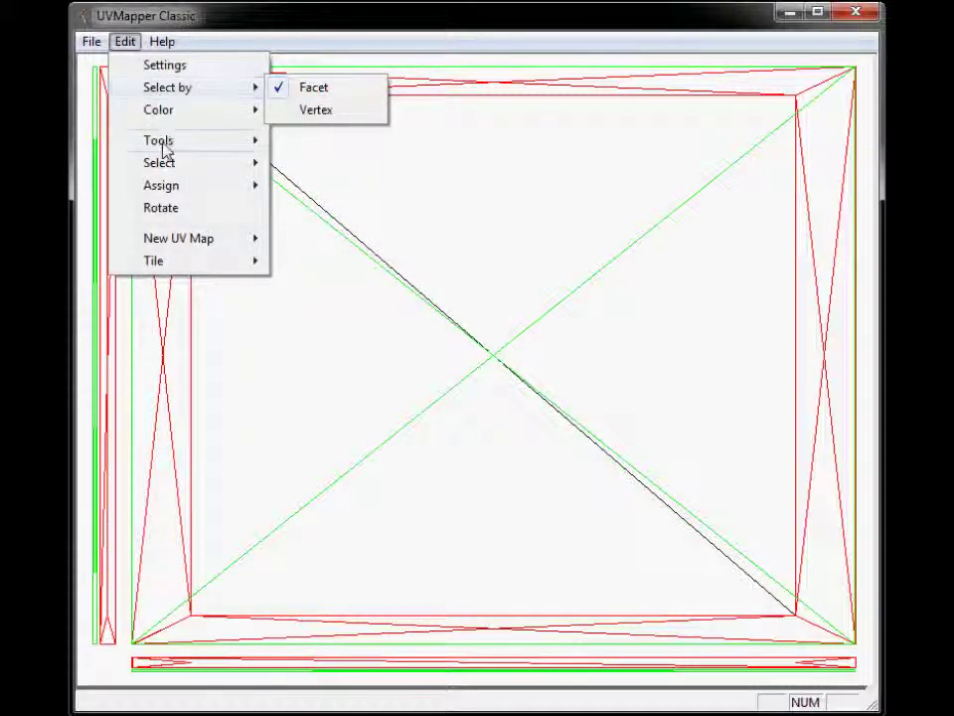
mouse_move(181, 169)
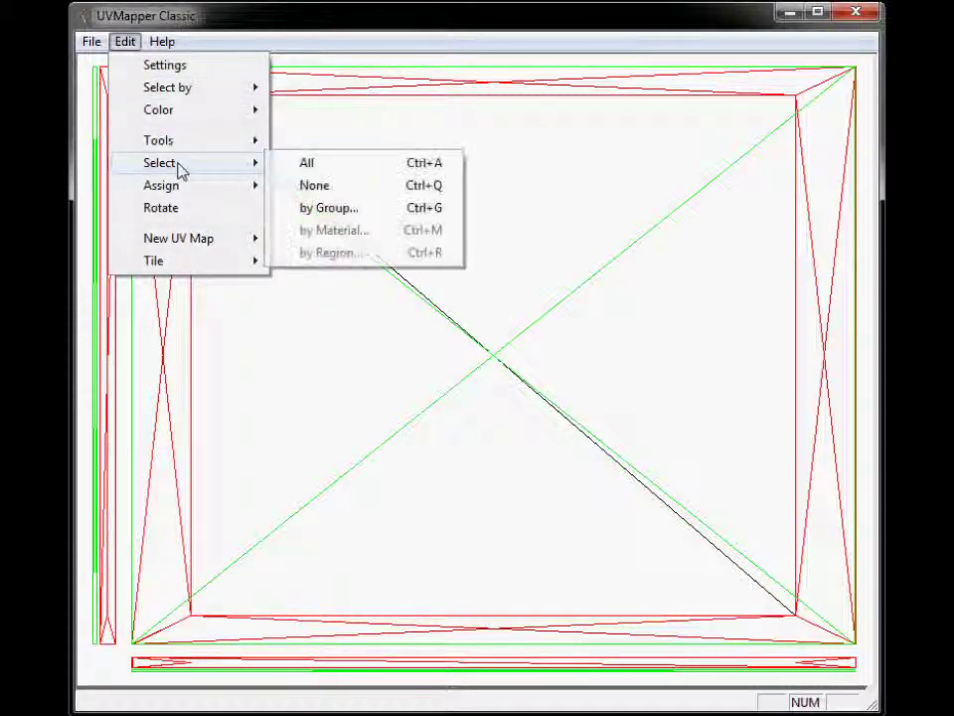
left_click(369, 219)
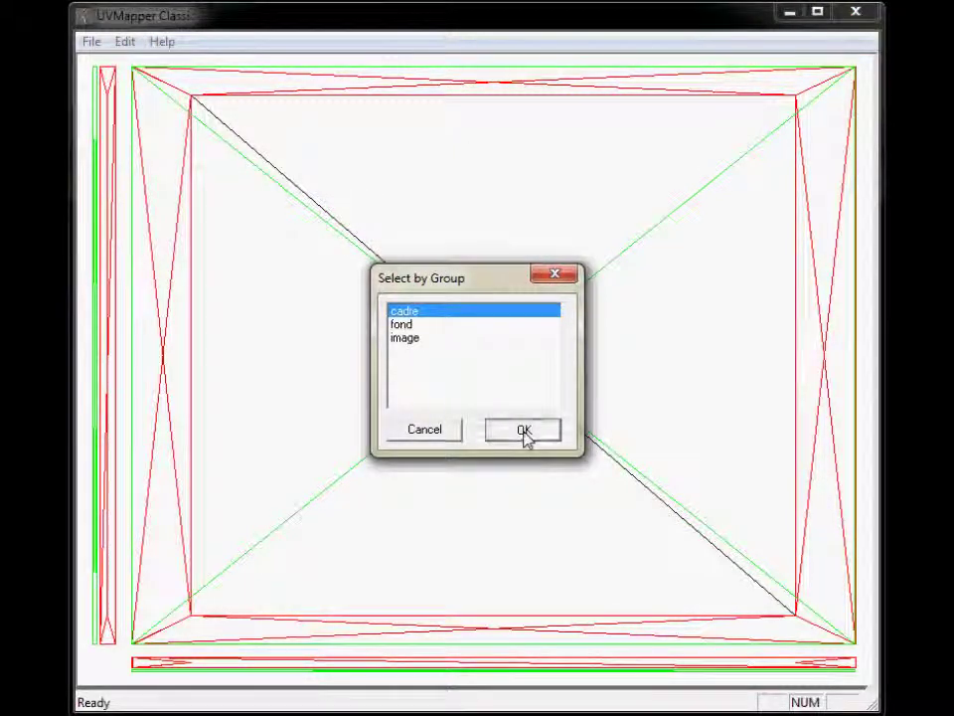
left_click(524, 431)
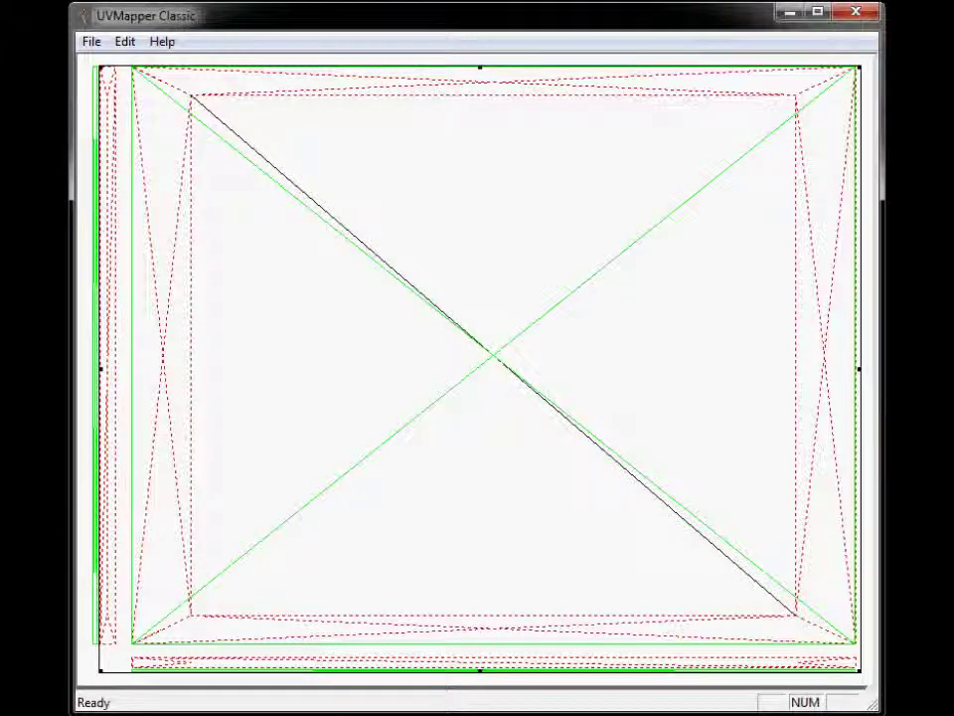
key("slash")
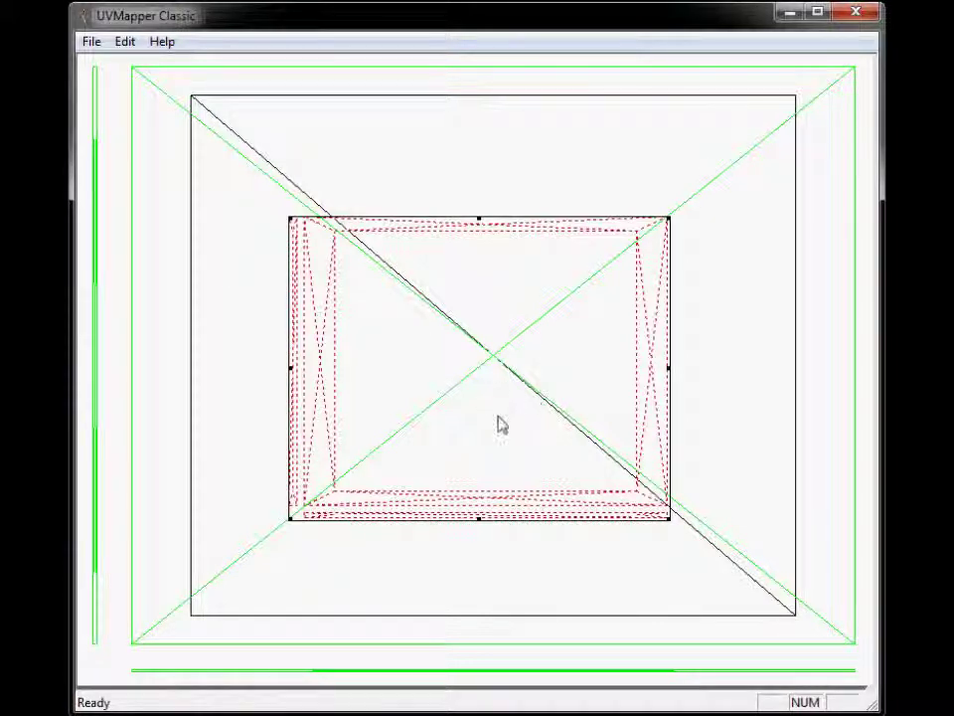
left_click_drag(501, 425, 298, 264)
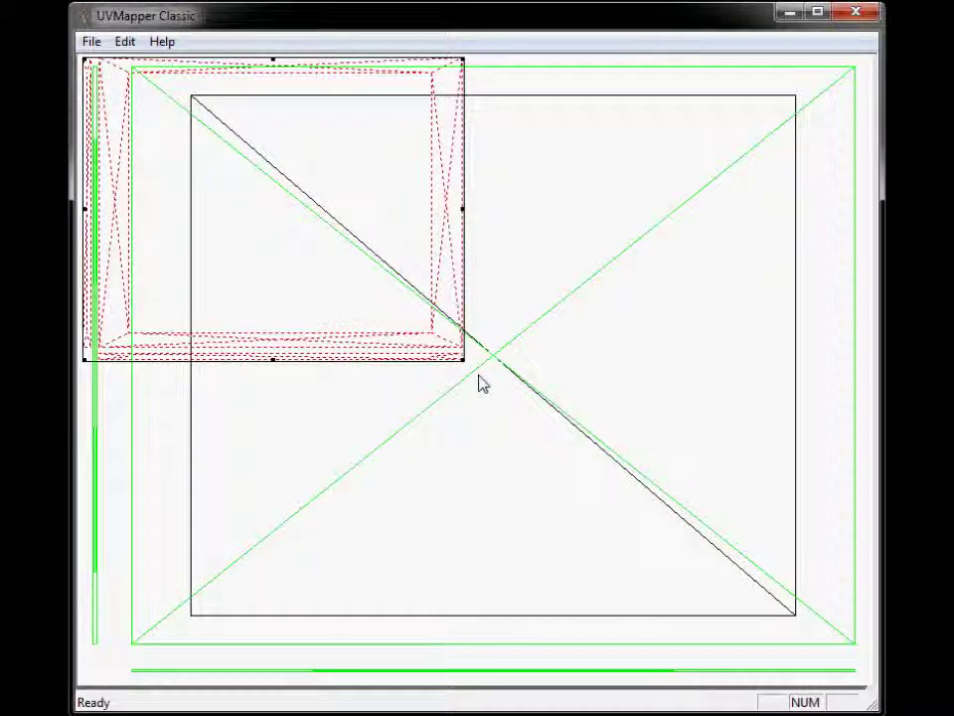
- Shrink the fond group's UVs to half size, place them below the cadre UVs in the lower-left quarter, and deselect them
left_click(125, 42)
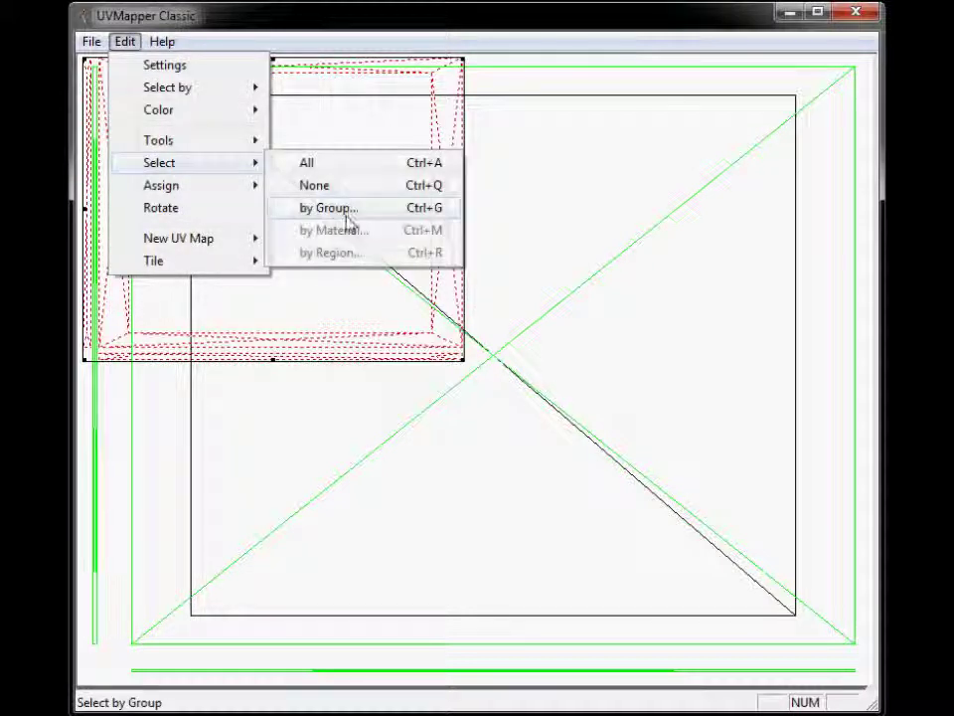
left_click(343, 209)
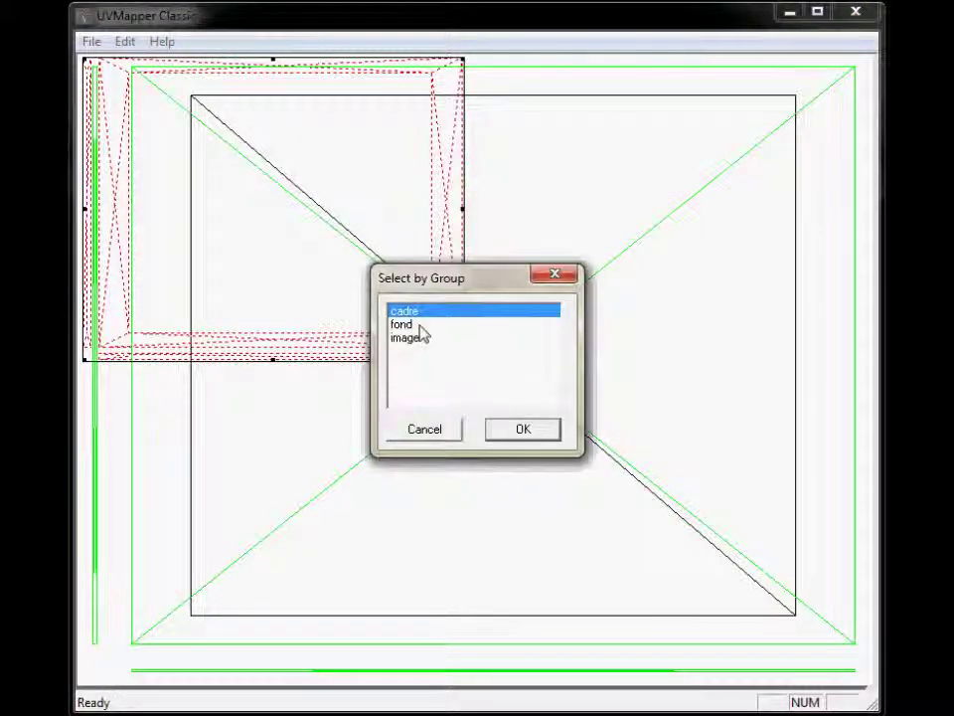
left_click(420, 325)
left_click(523, 429)
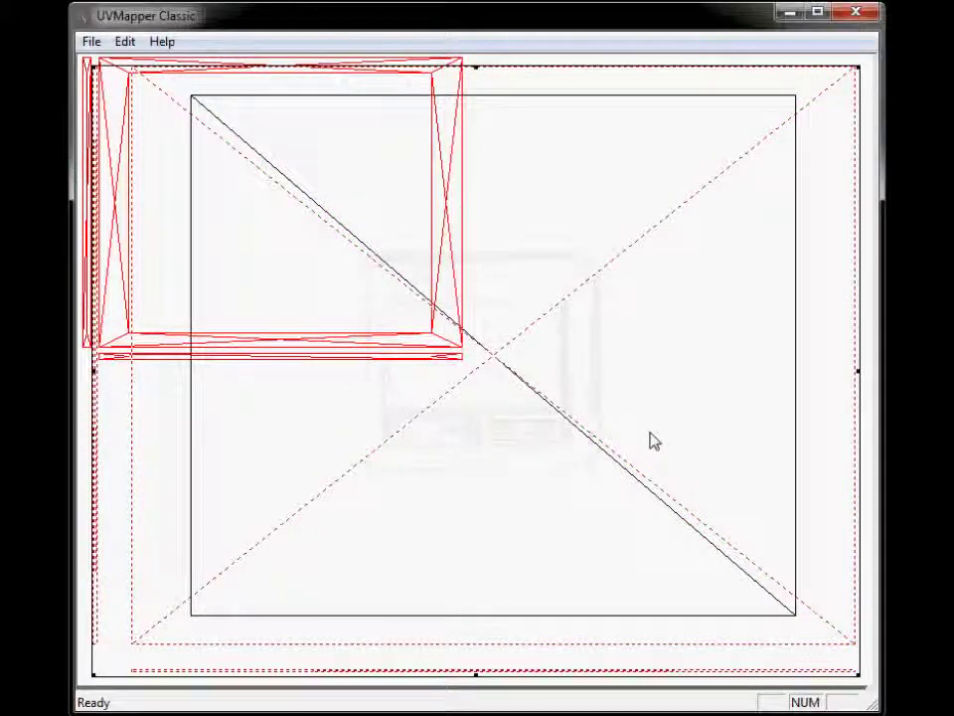
key("slash")
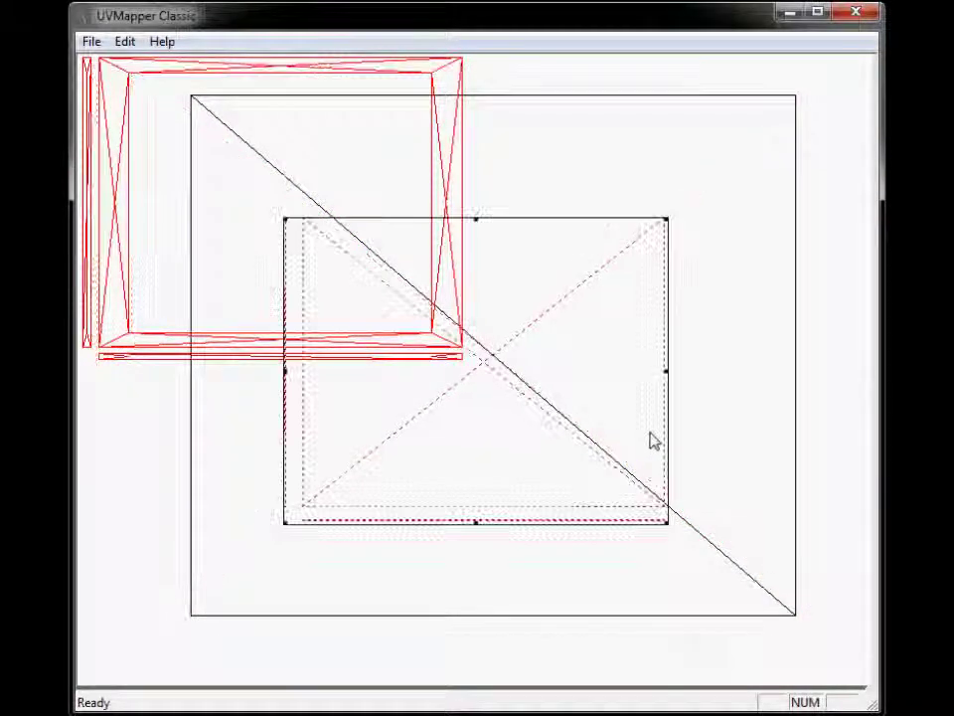
left_click_drag(551, 441, 352, 583)
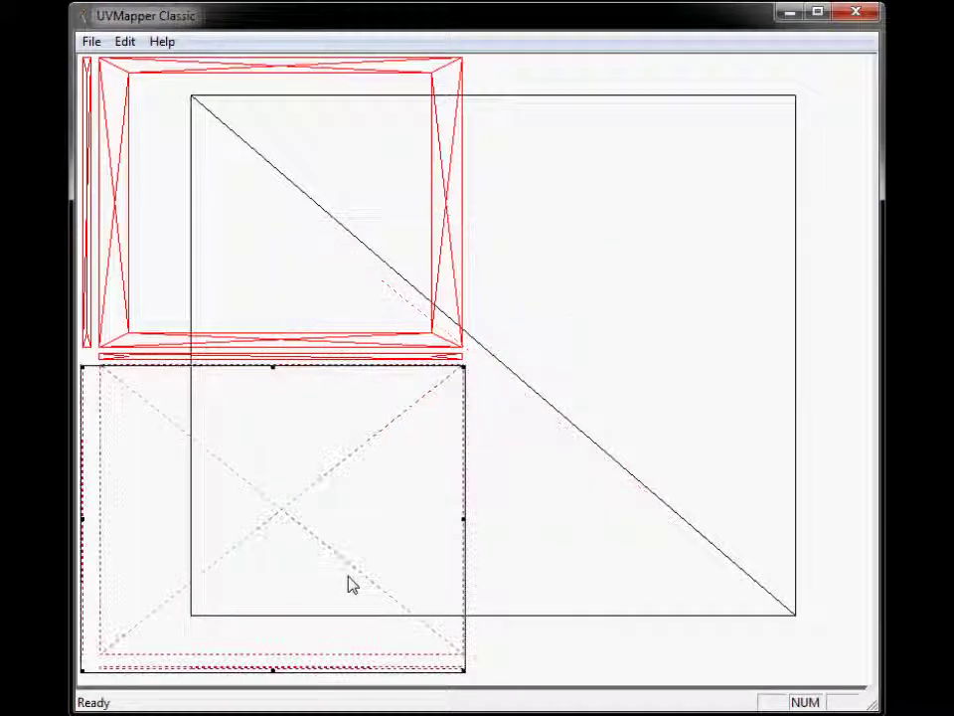
left_click(666, 391)
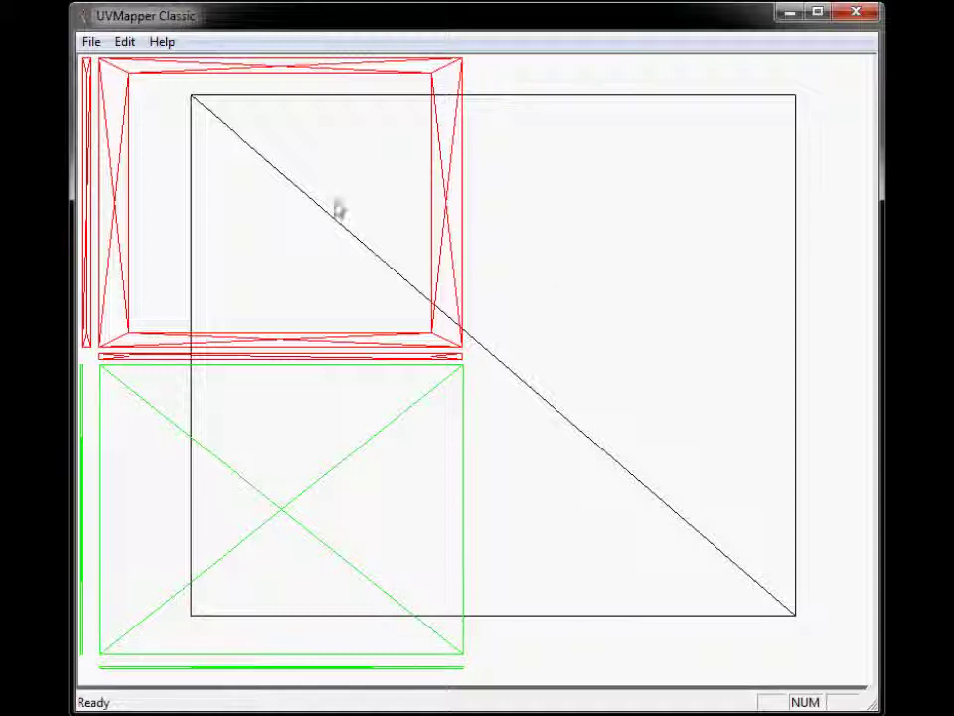
- Shrink the image group's UVs to half size and place them in the upper-right quarter of the map
left_click(127, 44)
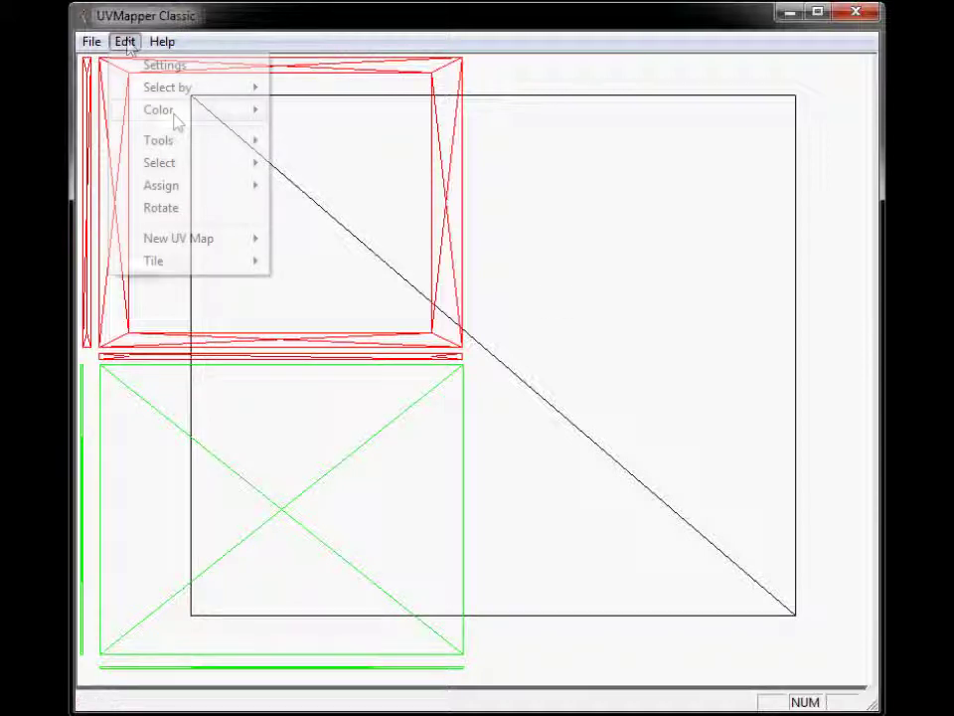
mouse_move(197, 169)
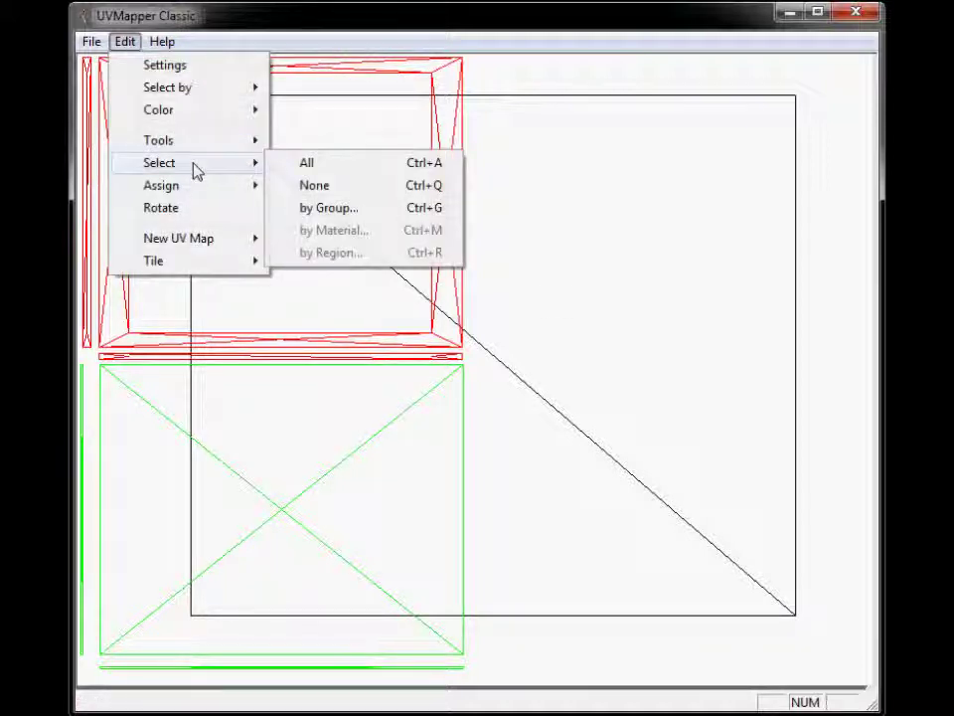
left_click(306, 208)
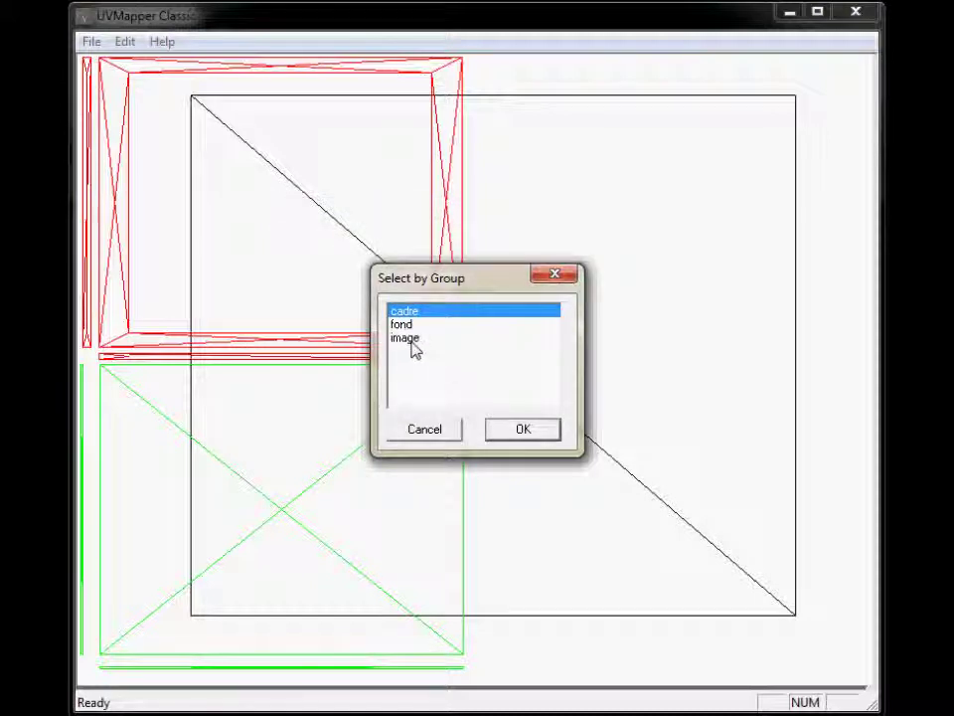
left_click(413, 340)
left_click(524, 429)
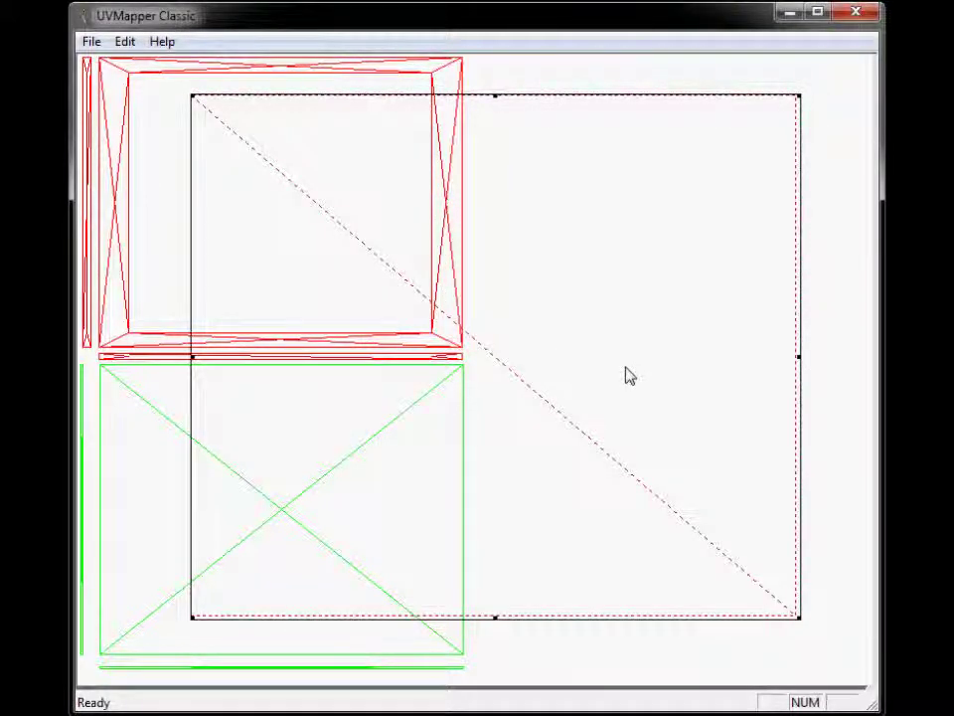
key("KP_Subtract")
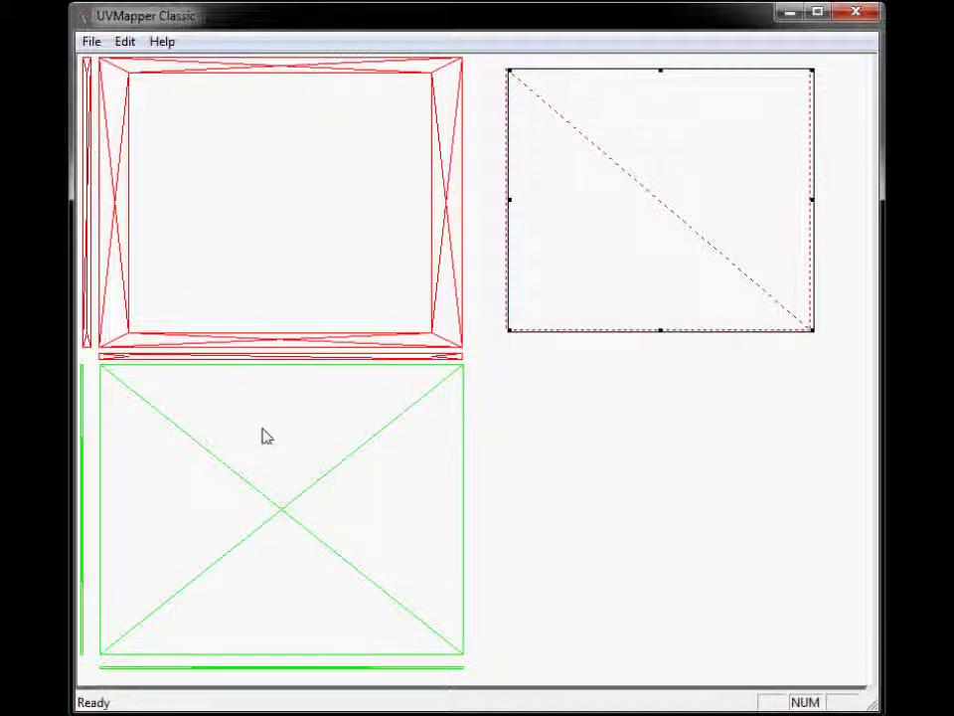
left_click(303, 505)
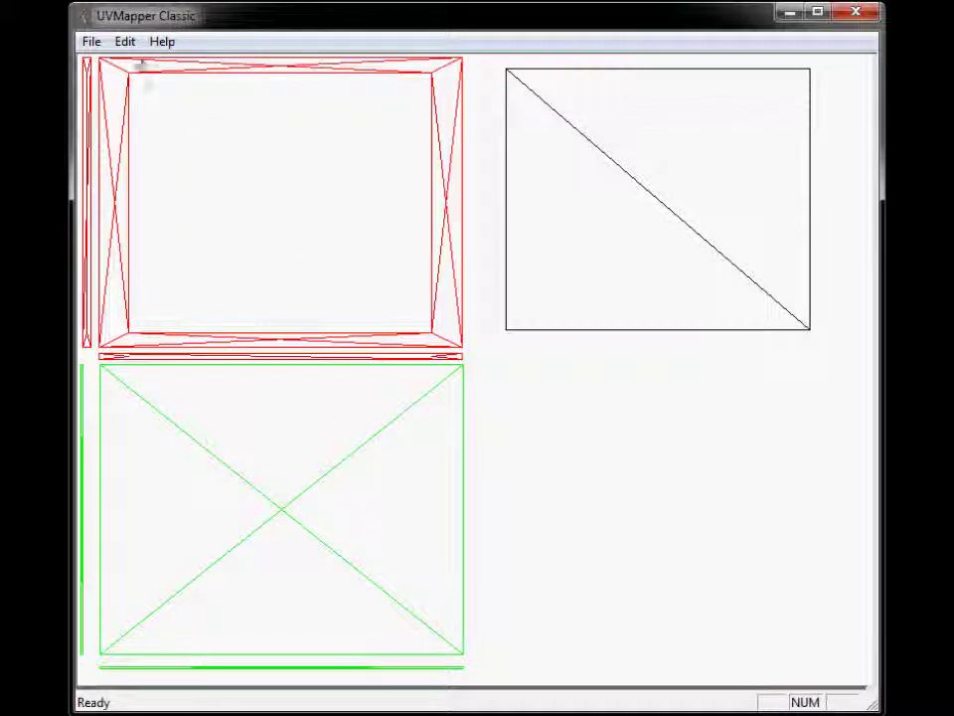
- Shrink the cadre group's UVs to roughly 60 percent, keeping them anchored in the map's upper-left corner, and deselect them
left_click(125, 42)
mouse_move(171, 167)
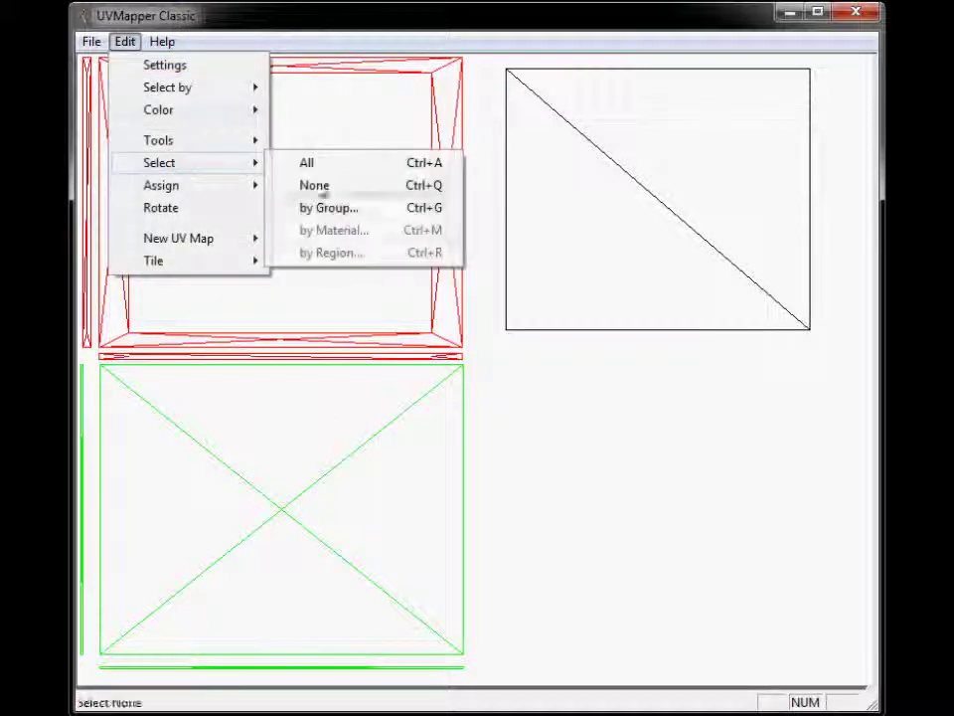
left_click(336, 209)
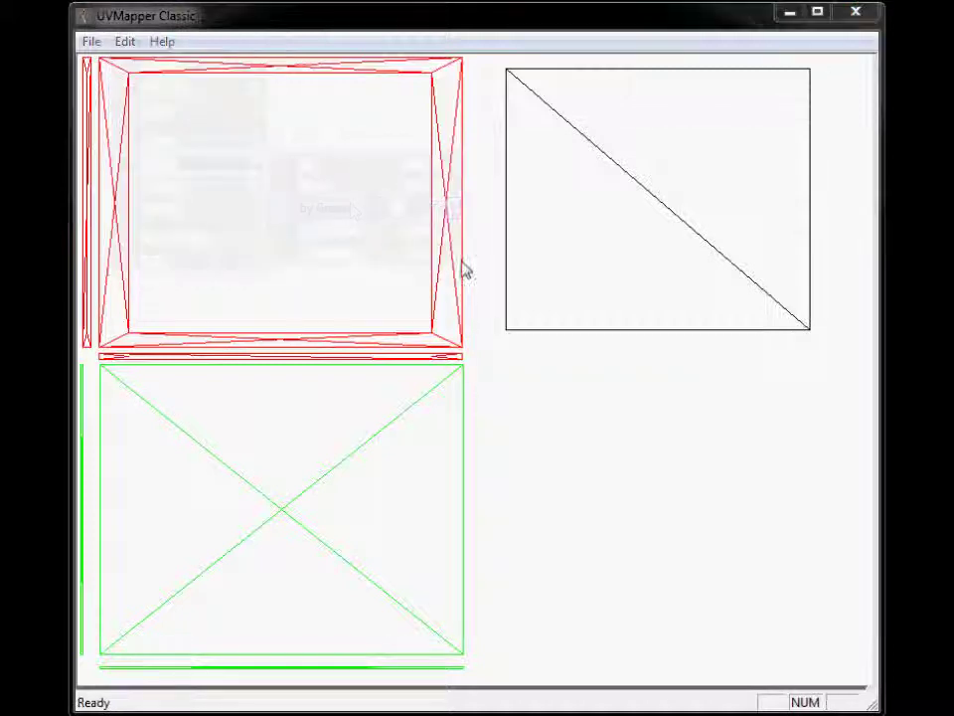
left_click(524, 435)
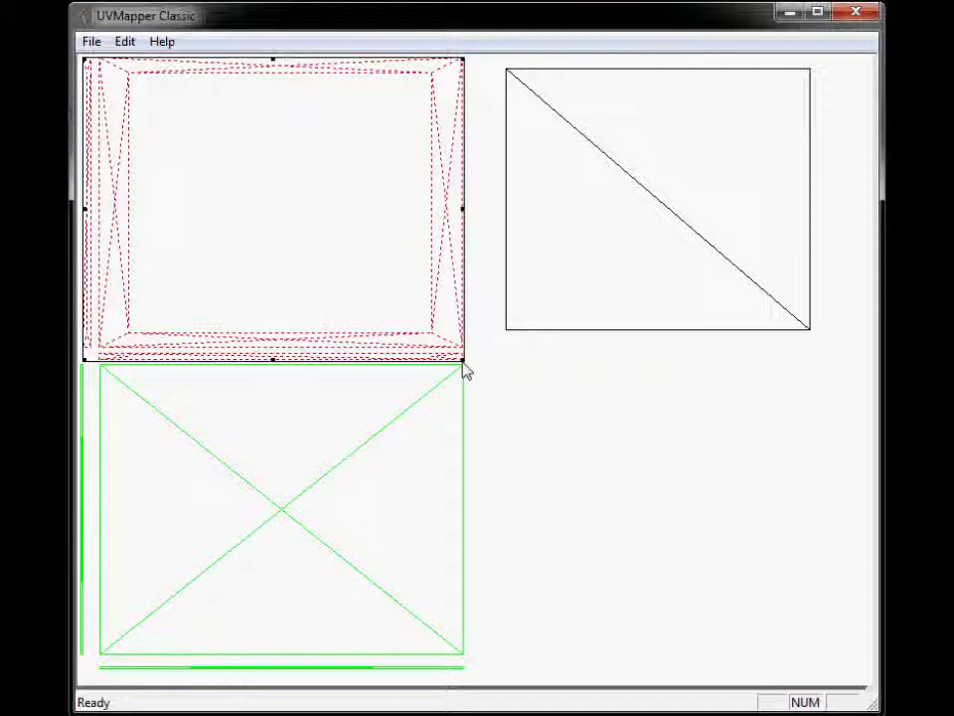
left_click_drag(462, 365, 321, 240)
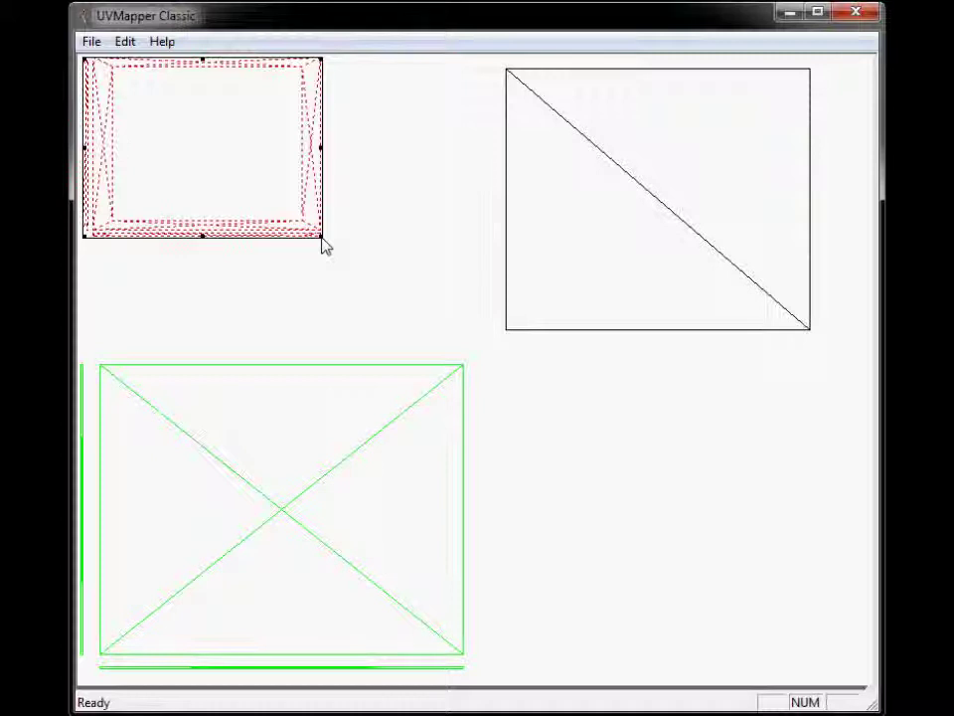
left_click(345, 479)
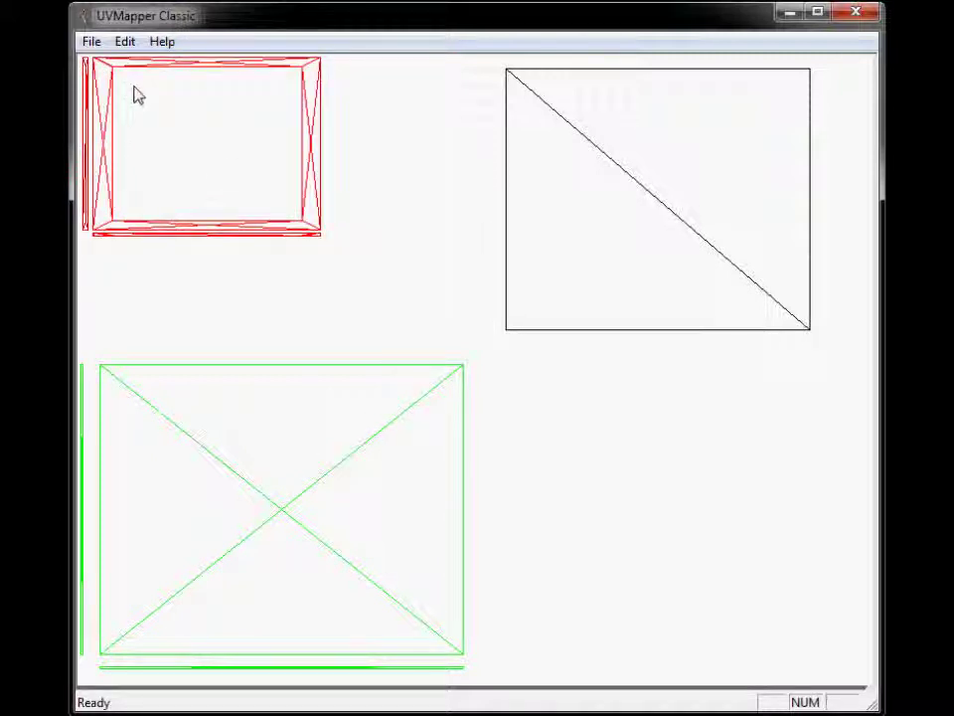
- Shrink the fond group's UVs to match the size of the cadre UVs and place them directly to the right of the cadre
key("ctrl+g")
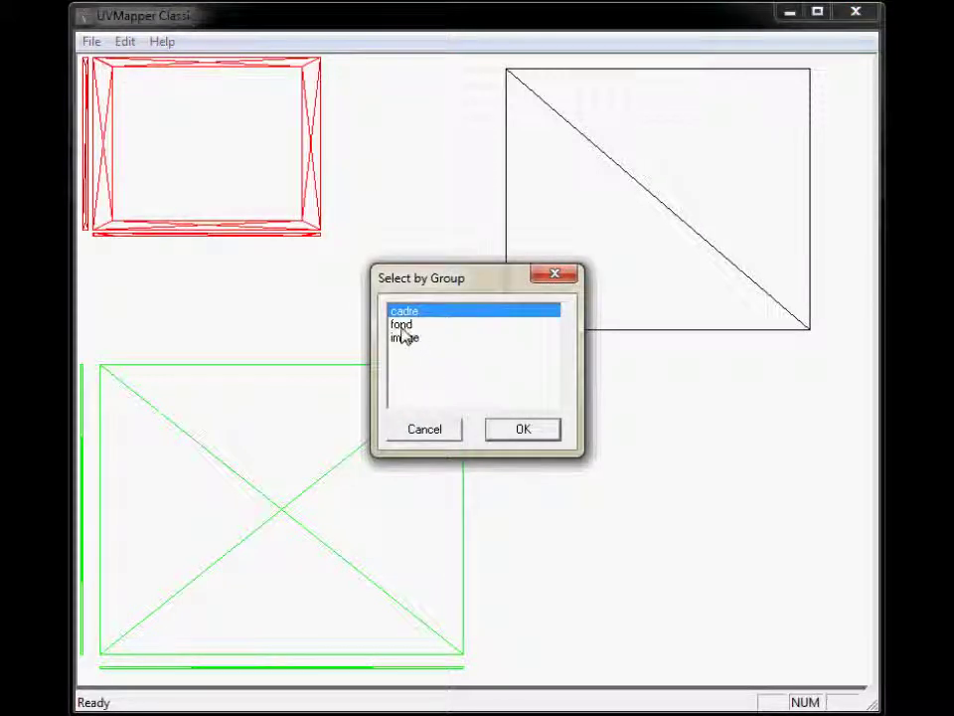
left_click(402, 327)
left_click(520, 429)
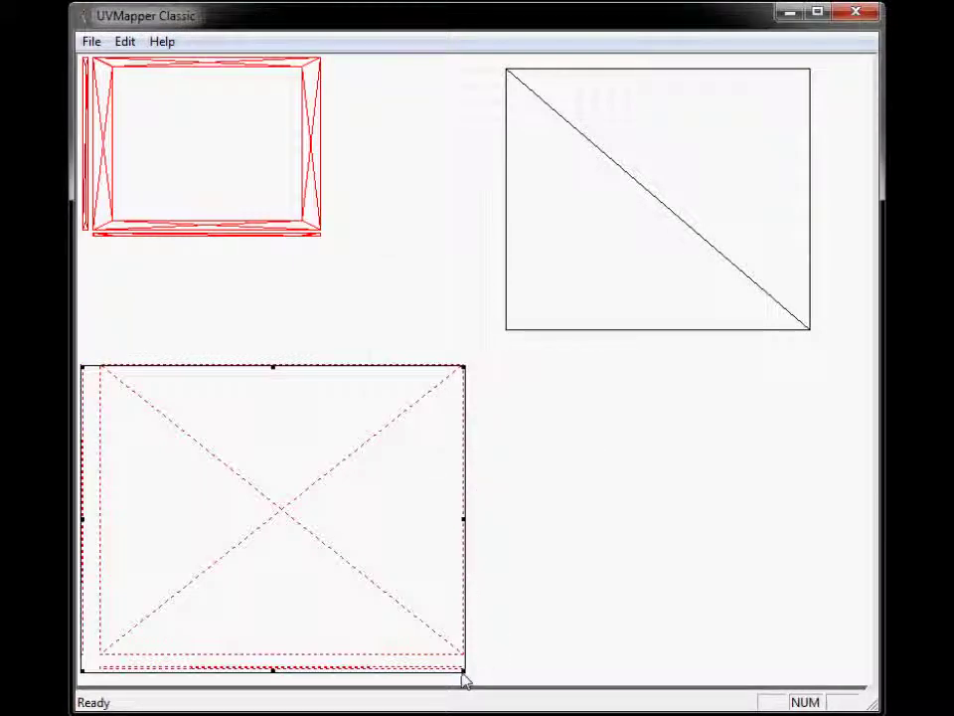
left_click_drag(463, 675, 329, 535)
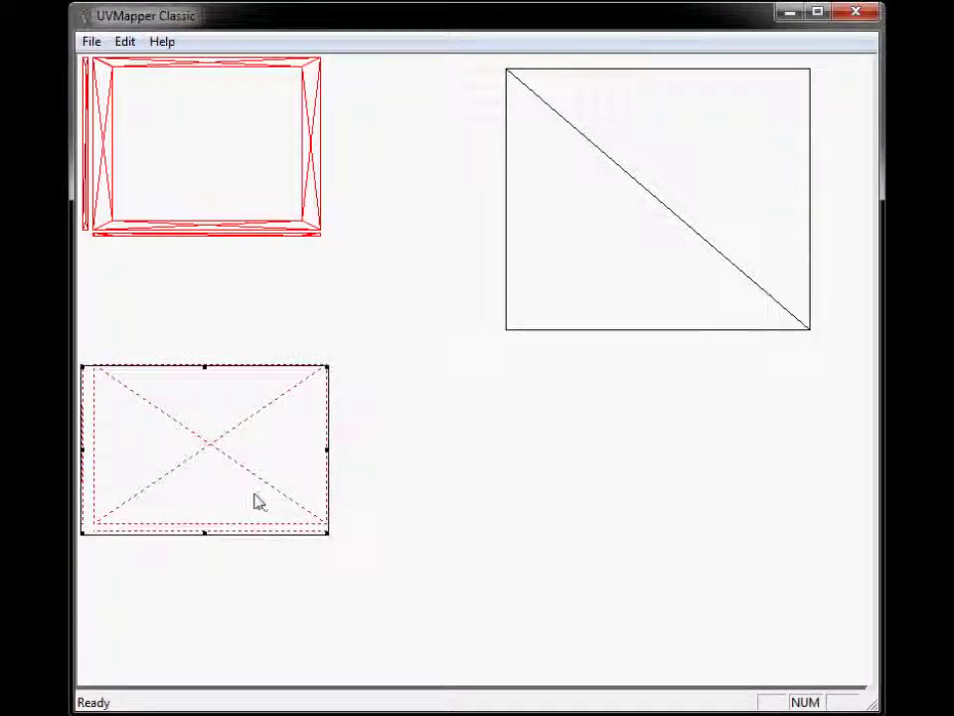
left_click_drag(254, 494, 264, 205)
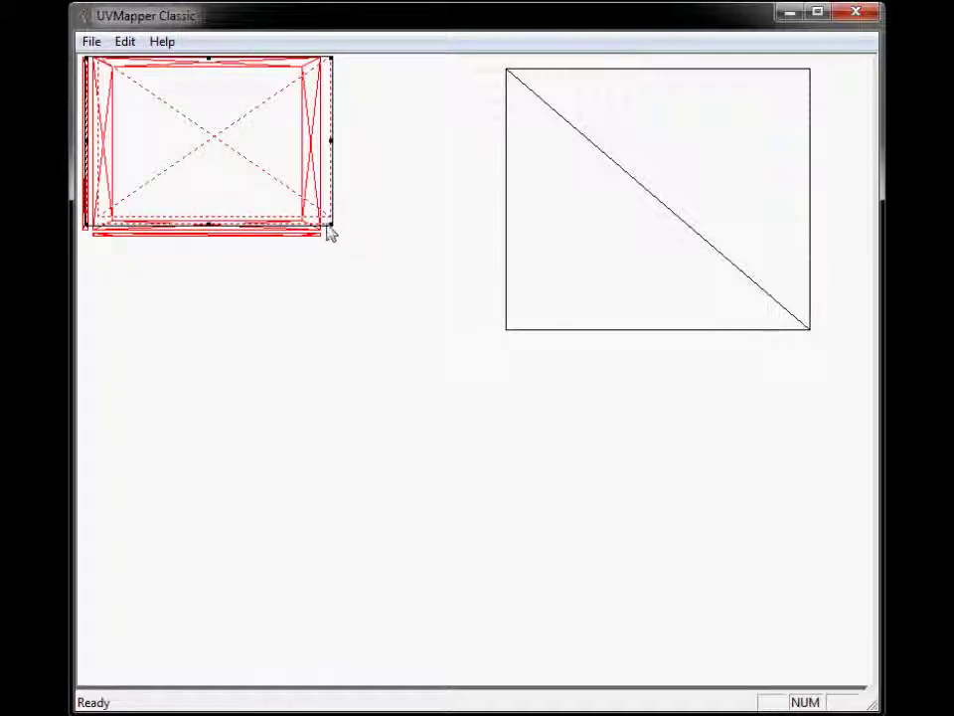
left_click_drag(335, 234, 325, 246)
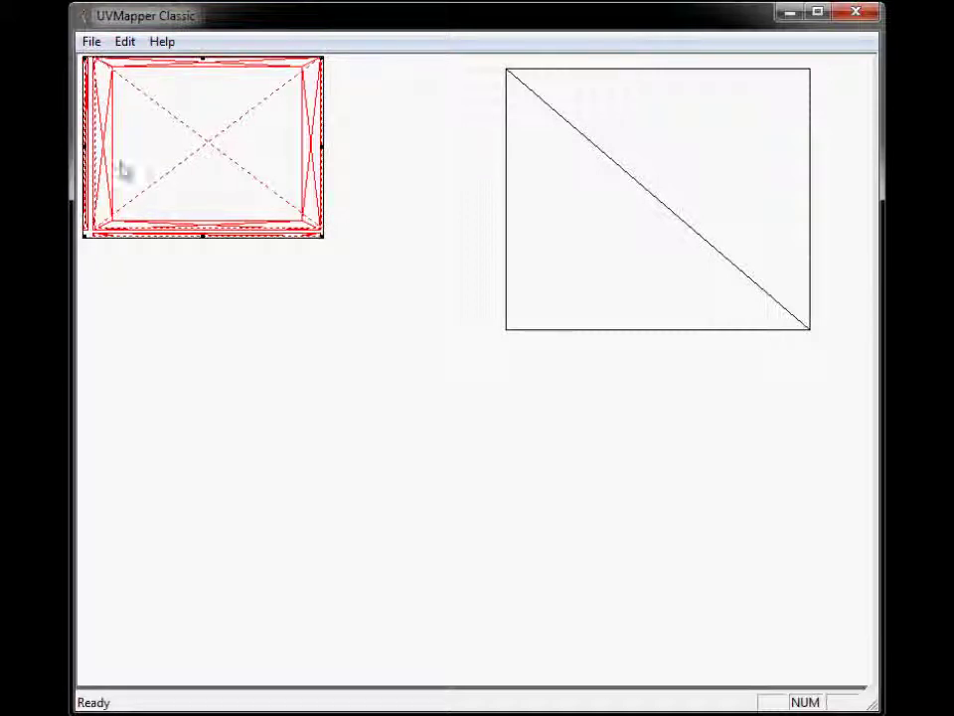
left_click_drag(185, 194, 439, 194)
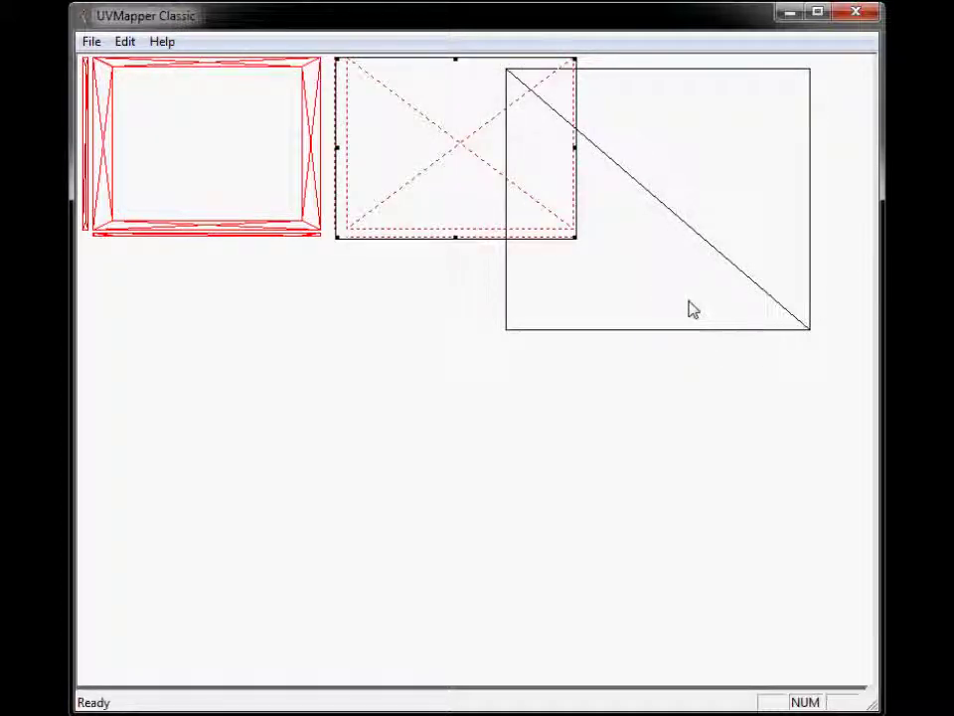
- Select the image group and move its UVs into the empty lower area of the map, clear of the fond UVs
left_click(124, 45)
mouse_move(196, 117)
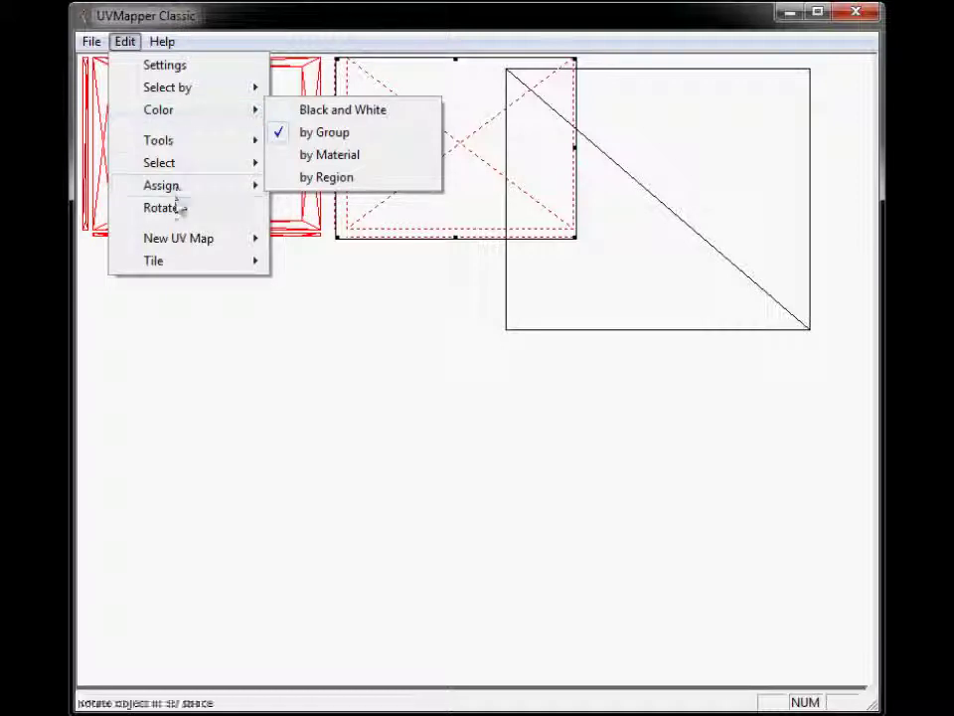
mouse_move(175, 163)
left_click(355, 217)
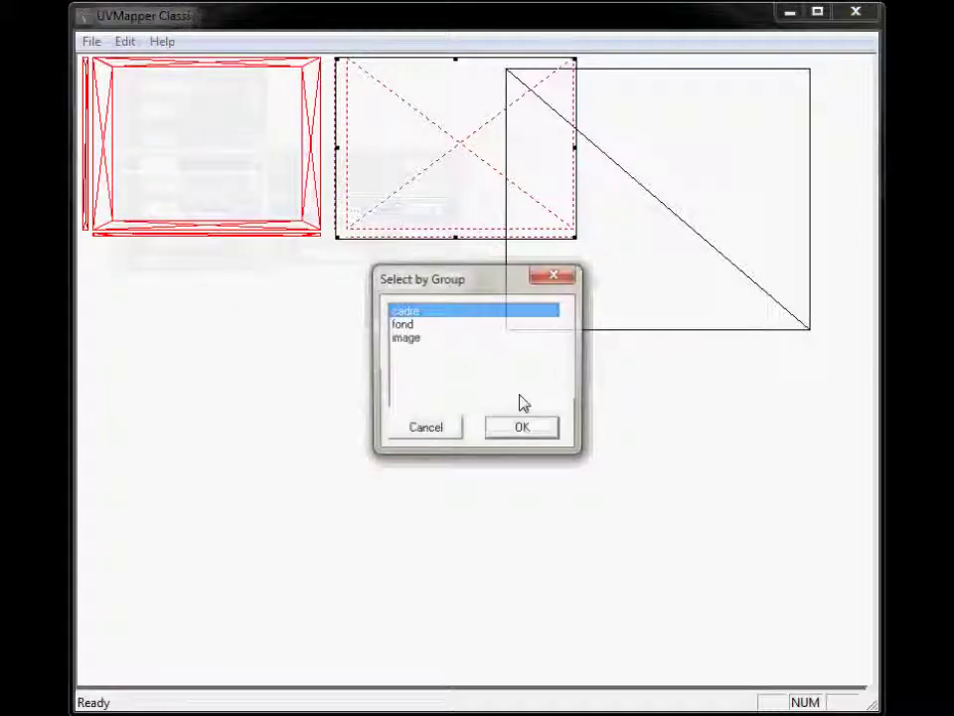
left_click(423, 338)
left_click(522, 428)
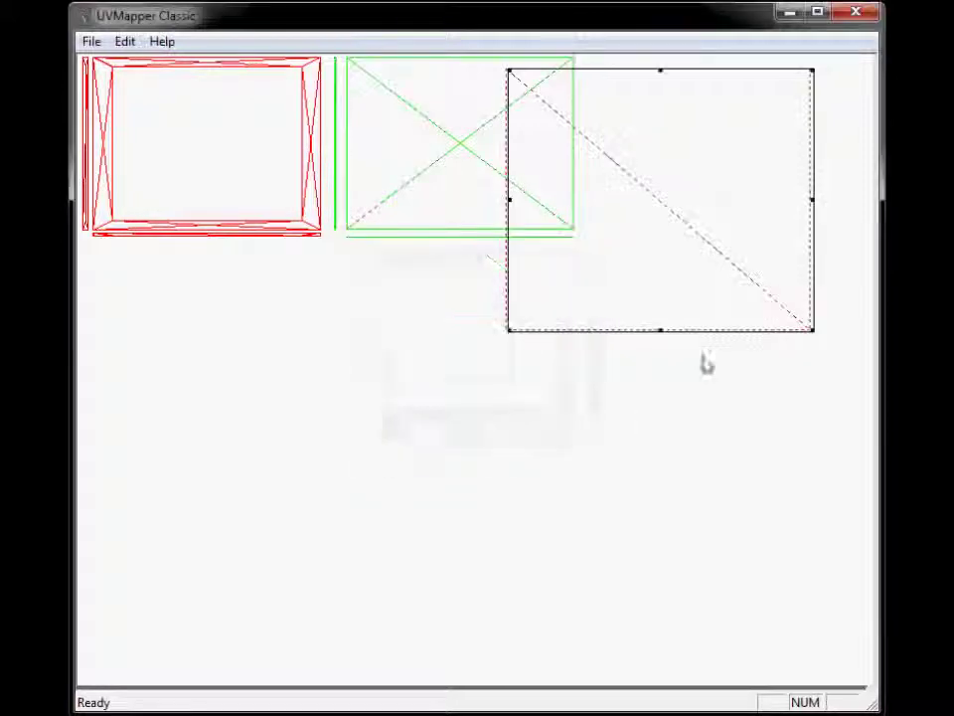
left_click_drag(667, 304, 461, 596)
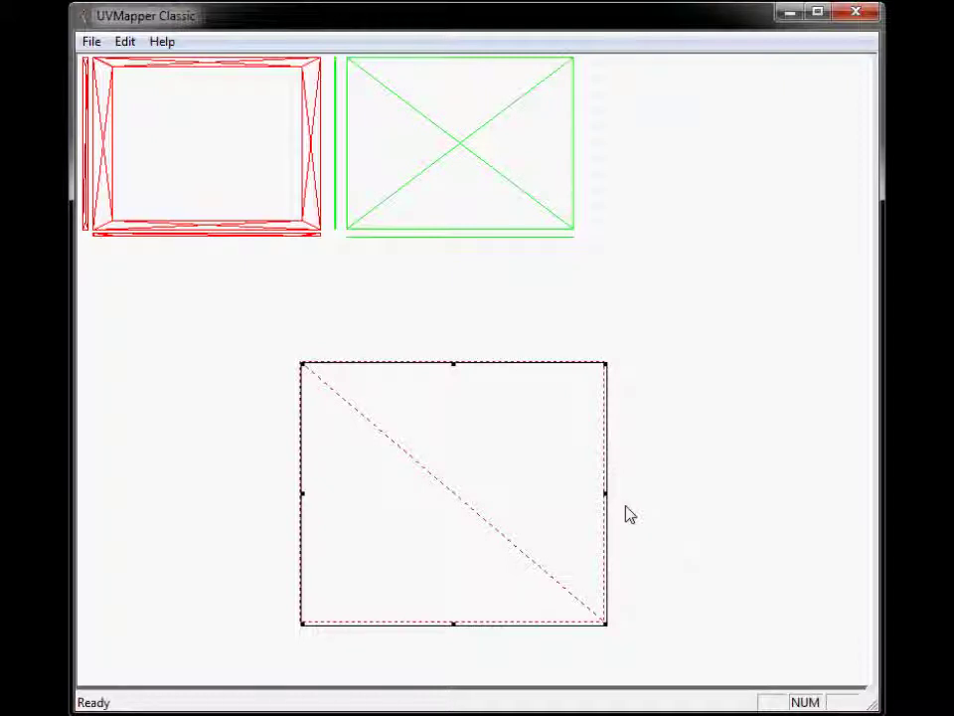
- Double the image UVs' size, reduce them to span the combined width of cadre and fond, place them below both, and deselect
key("asterisk")
left_click_drag(590, 508, 628, 446)
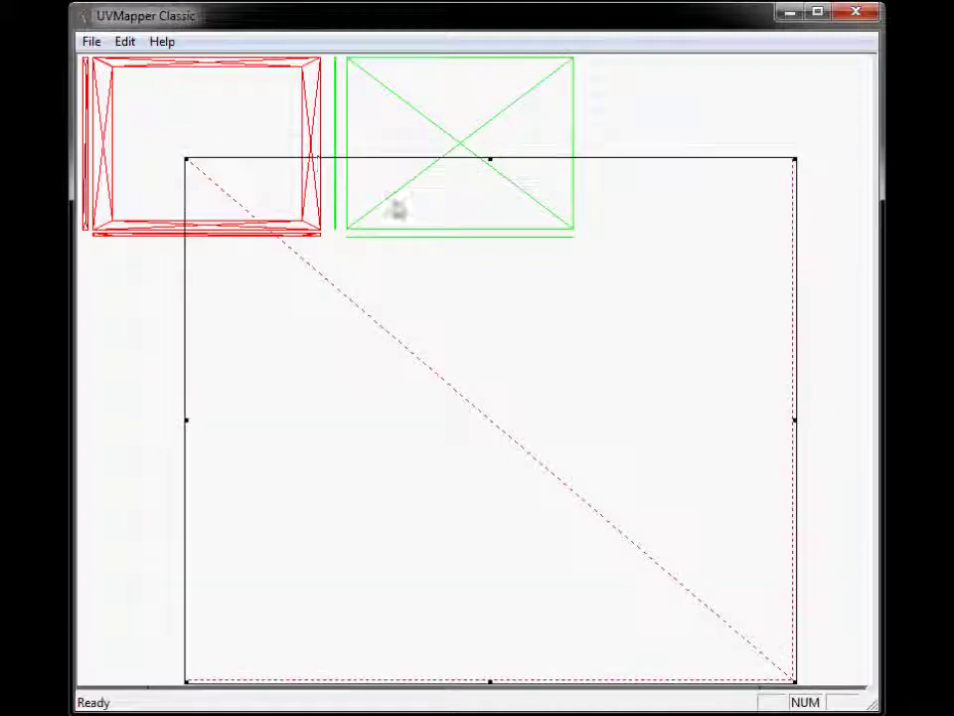
left_click_drag(187, 166, 301, 290)
left_click_drag(492, 447, 281, 428)
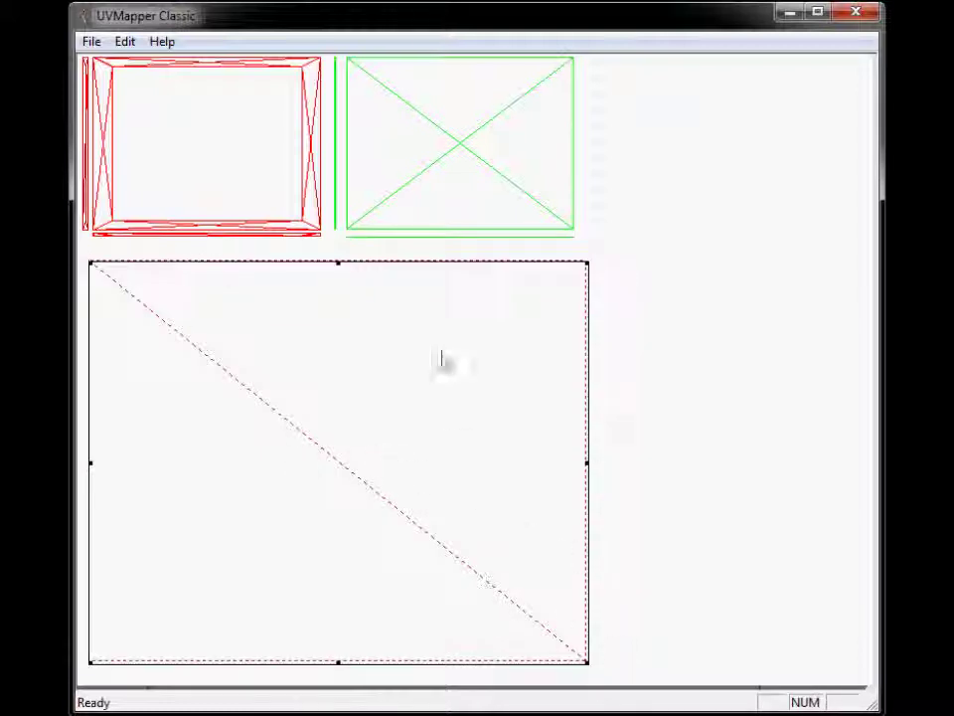
left_click(203, 169)
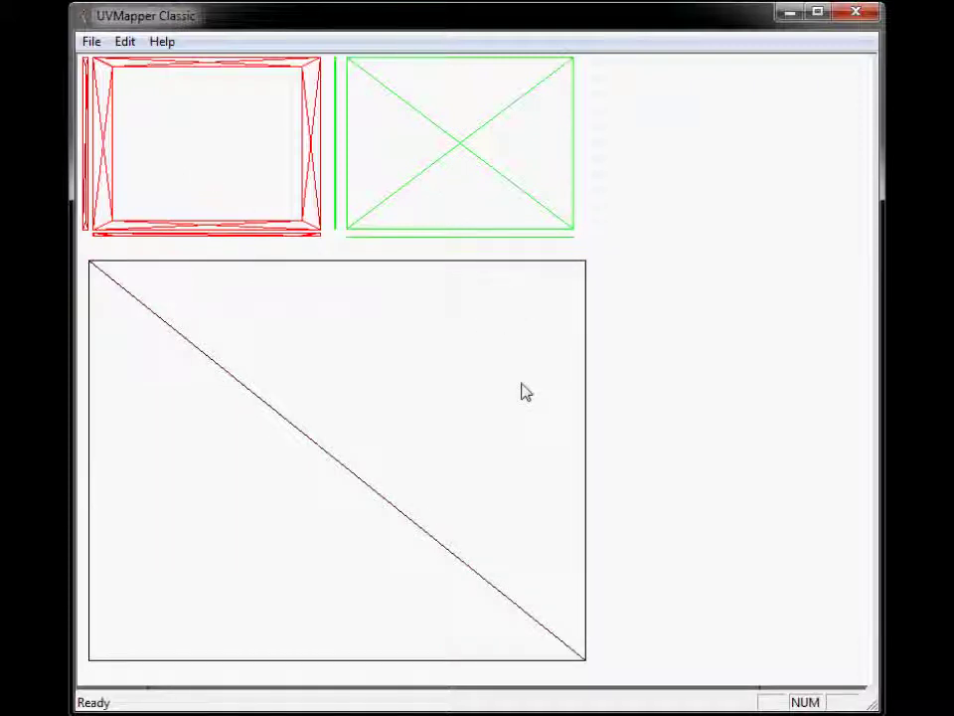
- Save the model with the default OBJ export options as tableau_map.obj in the tableau folder
left_click(93, 44)
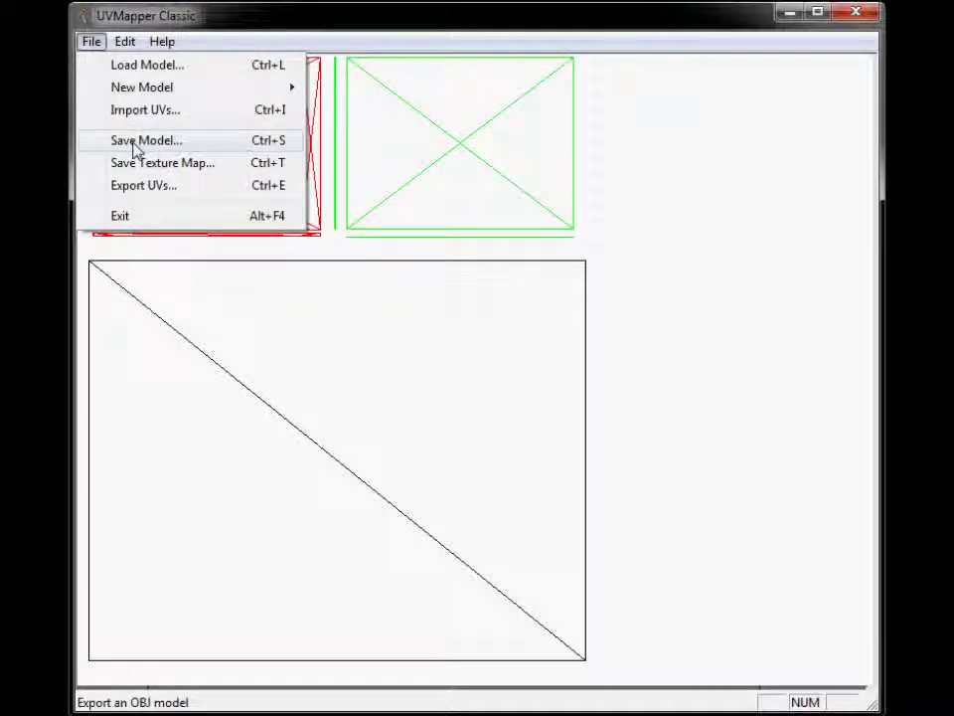
left_click(227, 151)
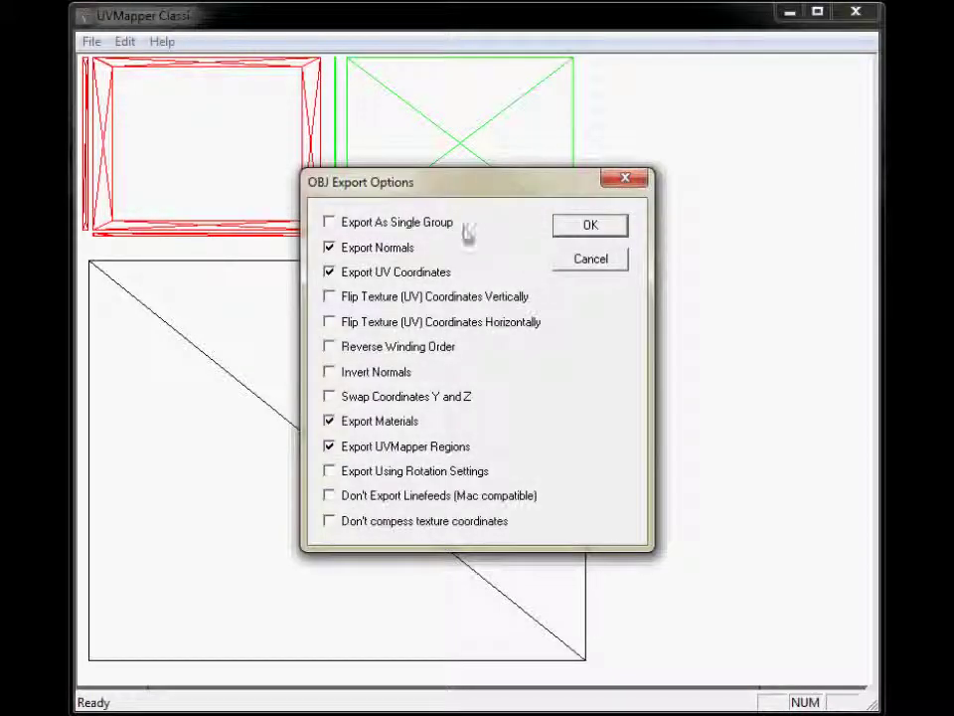
left_click(609, 231)
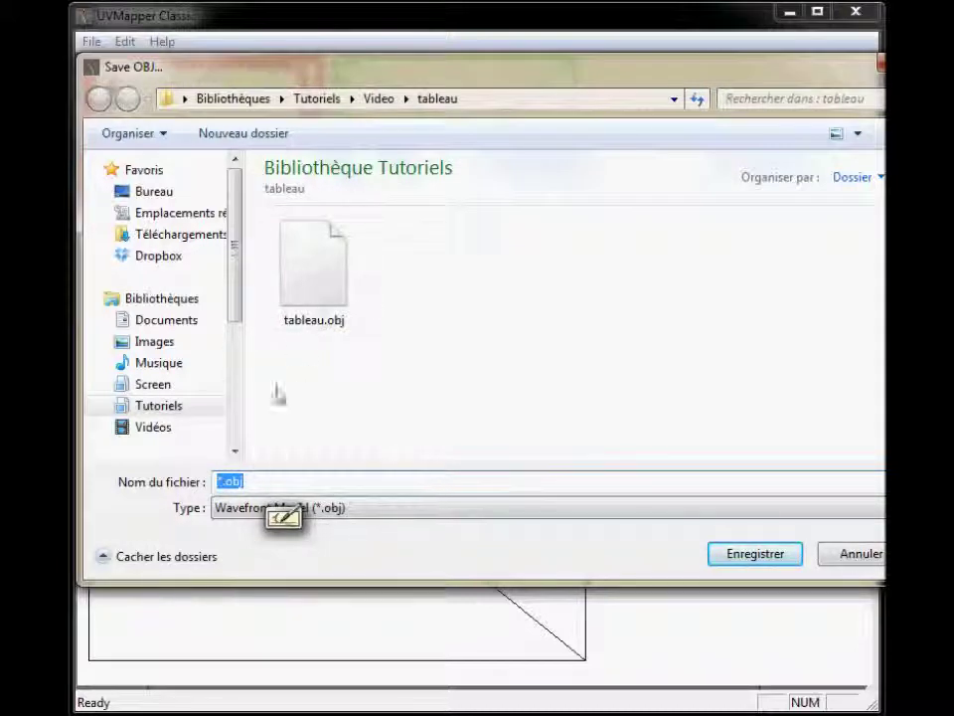
left_click(298, 325)
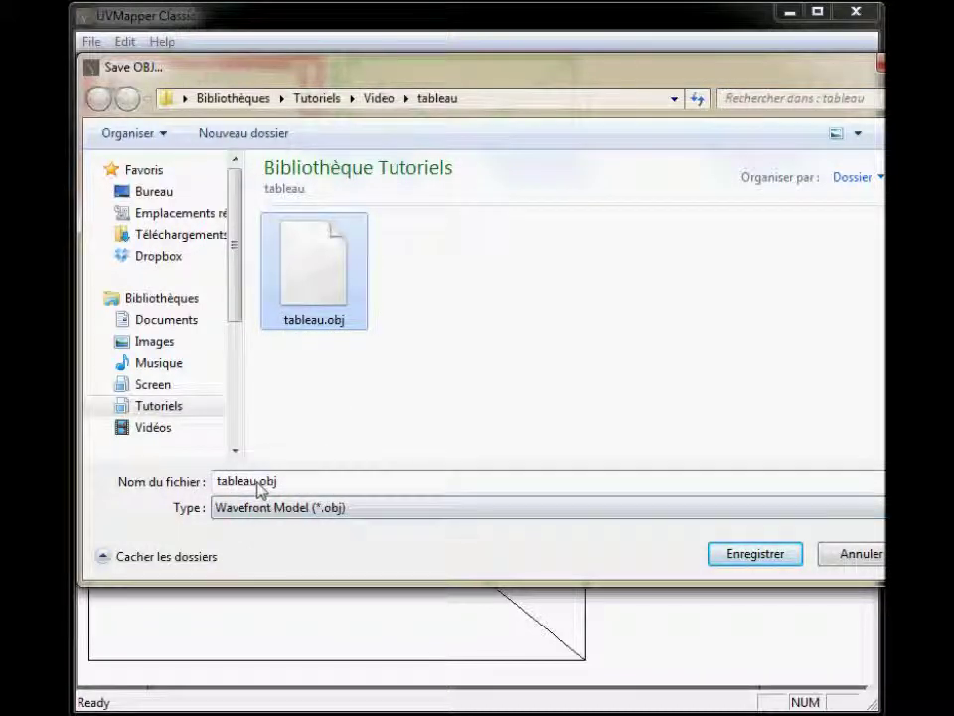
left_click(277, 483)
left_click(259, 483)
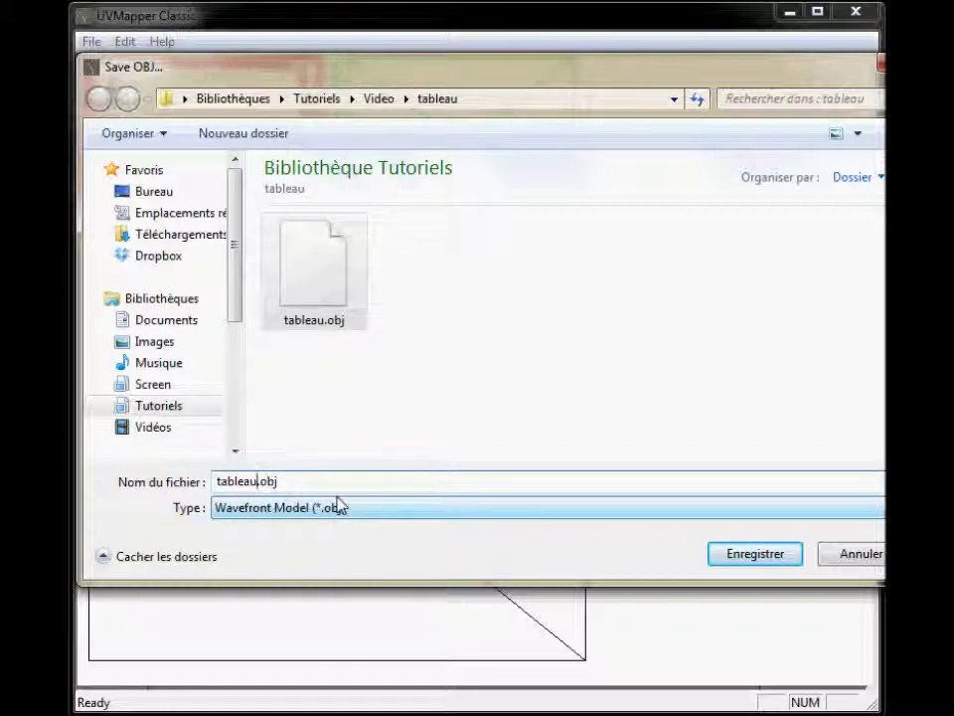
type("_")
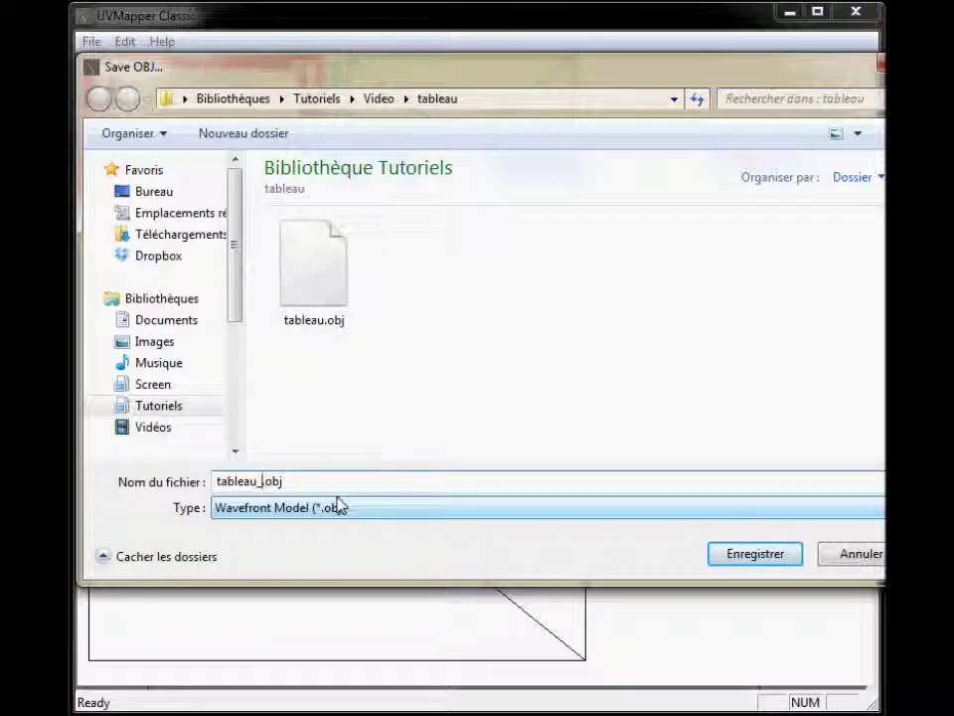
type("p")
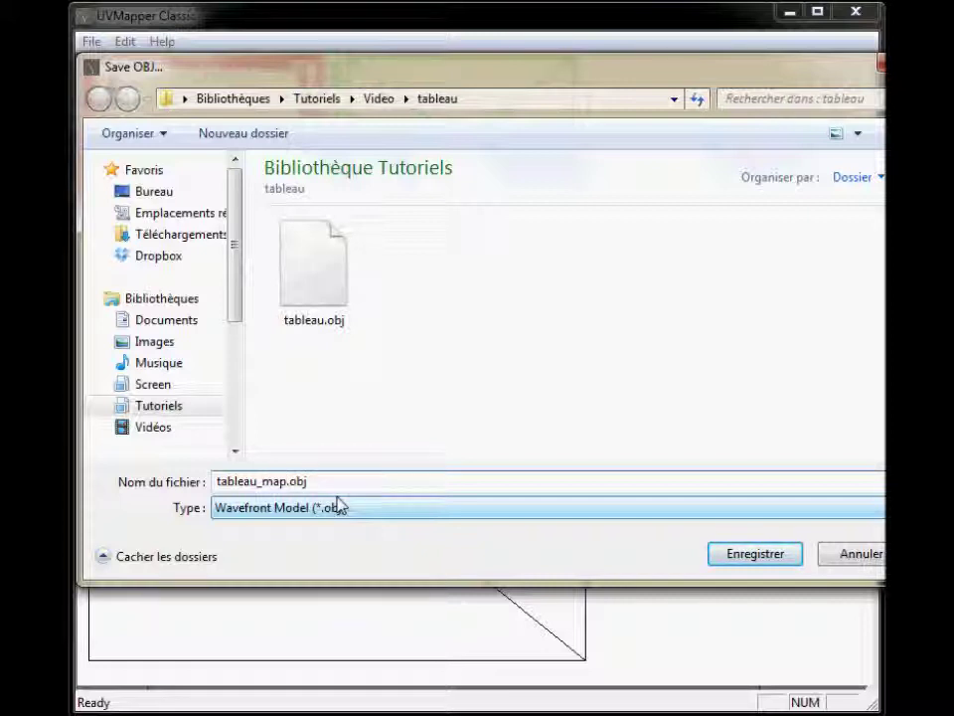
left_click(759, 555)
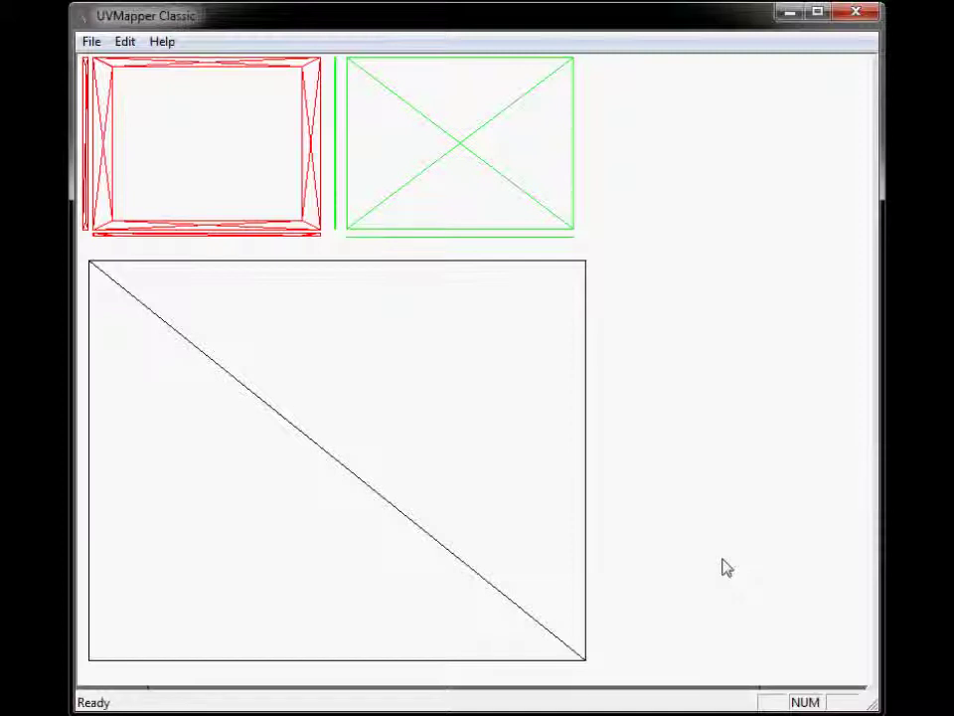
- Export the texture map as a bitmap named tableau_map with the width set to 512 and the height kept at 512
left_click(89, 45)
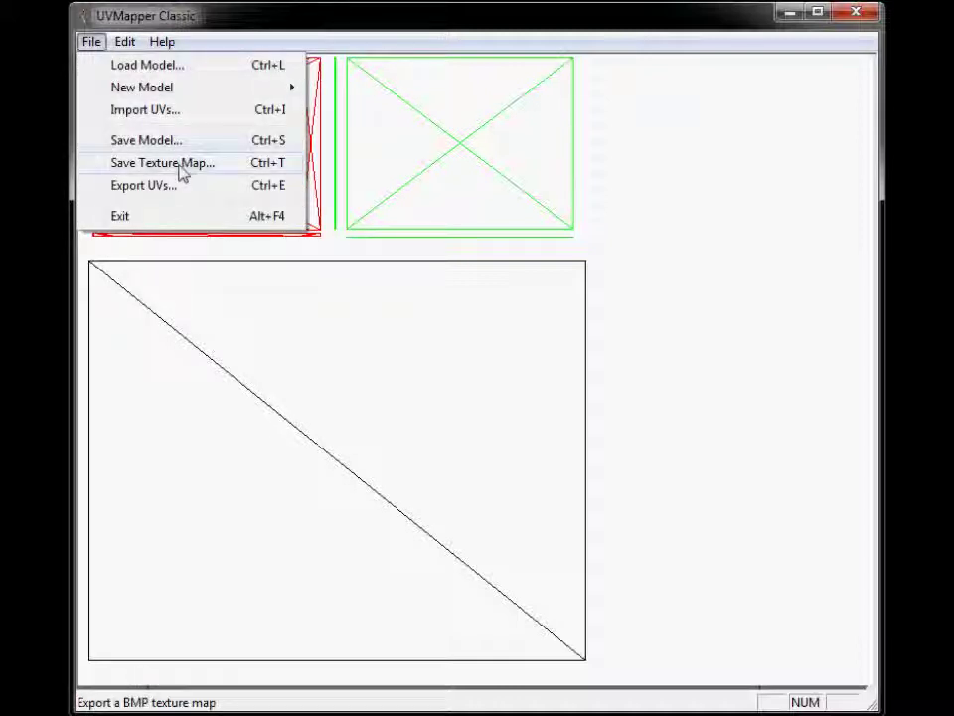
left_click(293, 169)
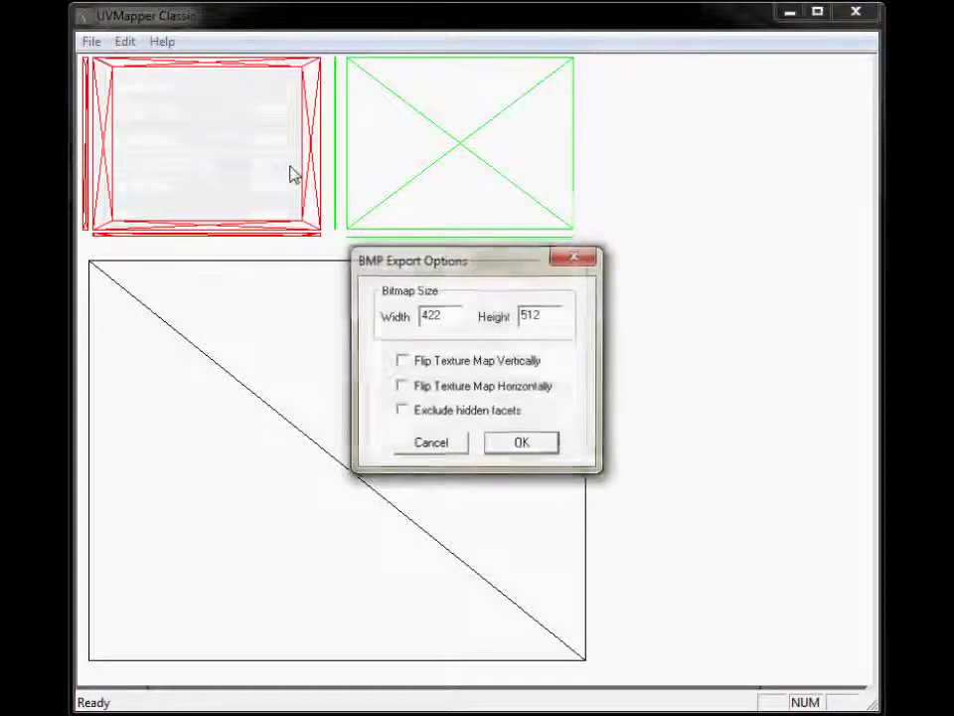
left_click_drag(432, 315, 374, 320)
type("512")
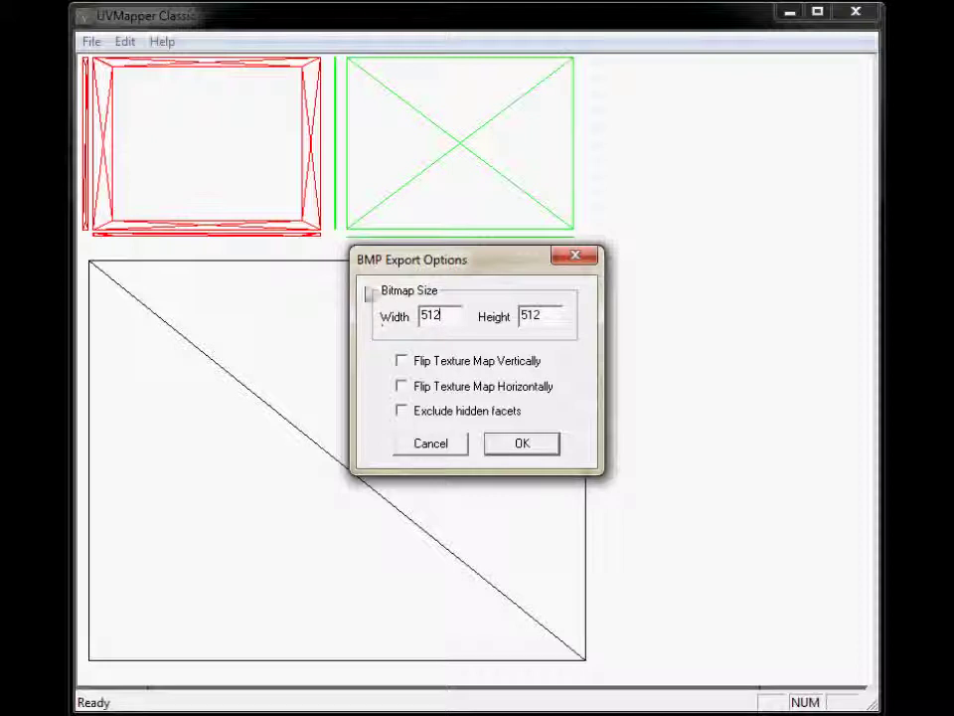
left_click(522, 444)
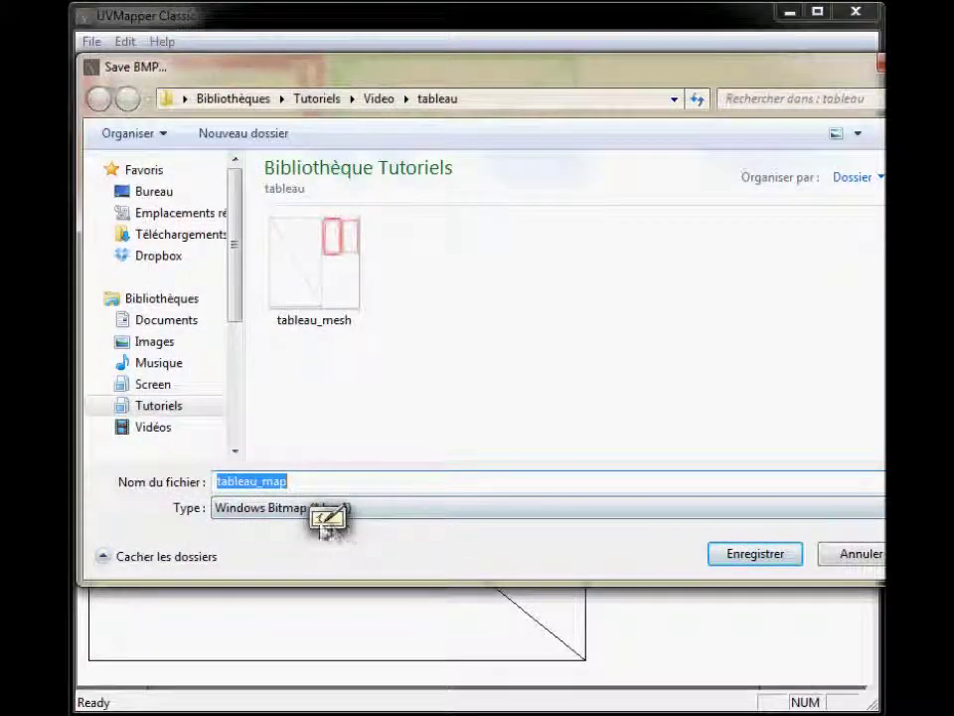
left_click(753, 553)
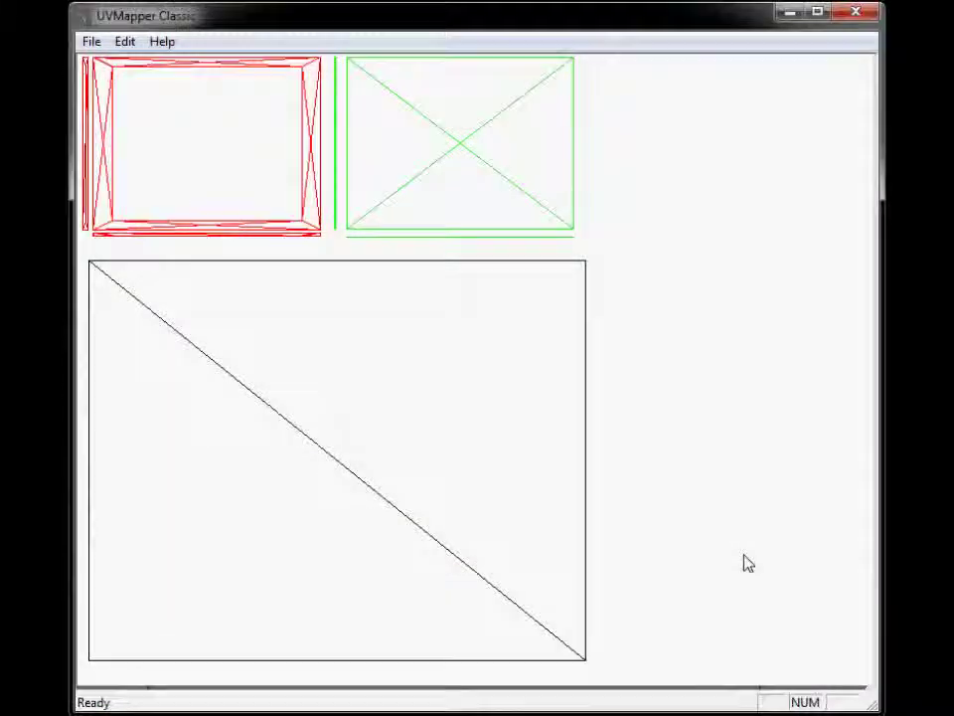